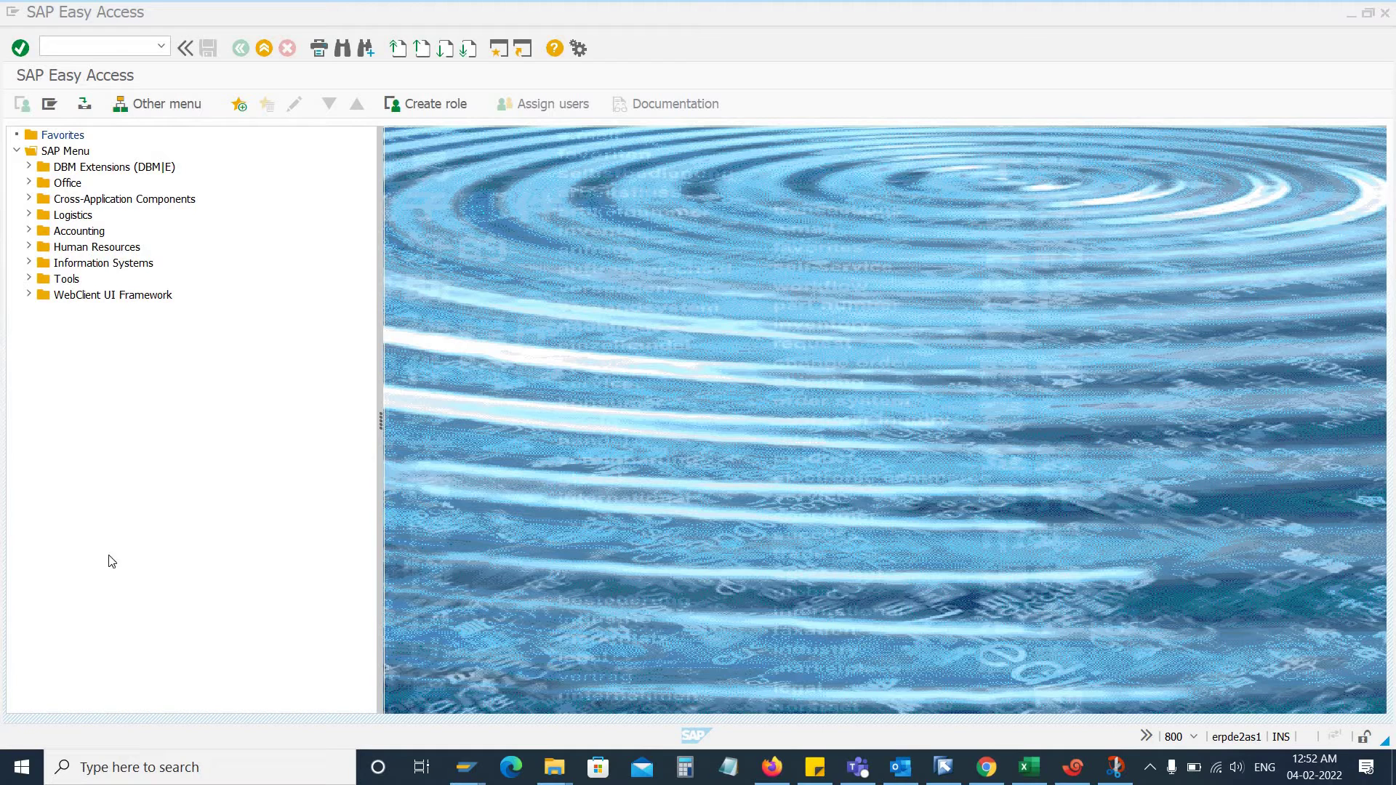
# Step: Open the background job definition screen and start the Job wizard past its introduction
pyautogui.click(125, 48)
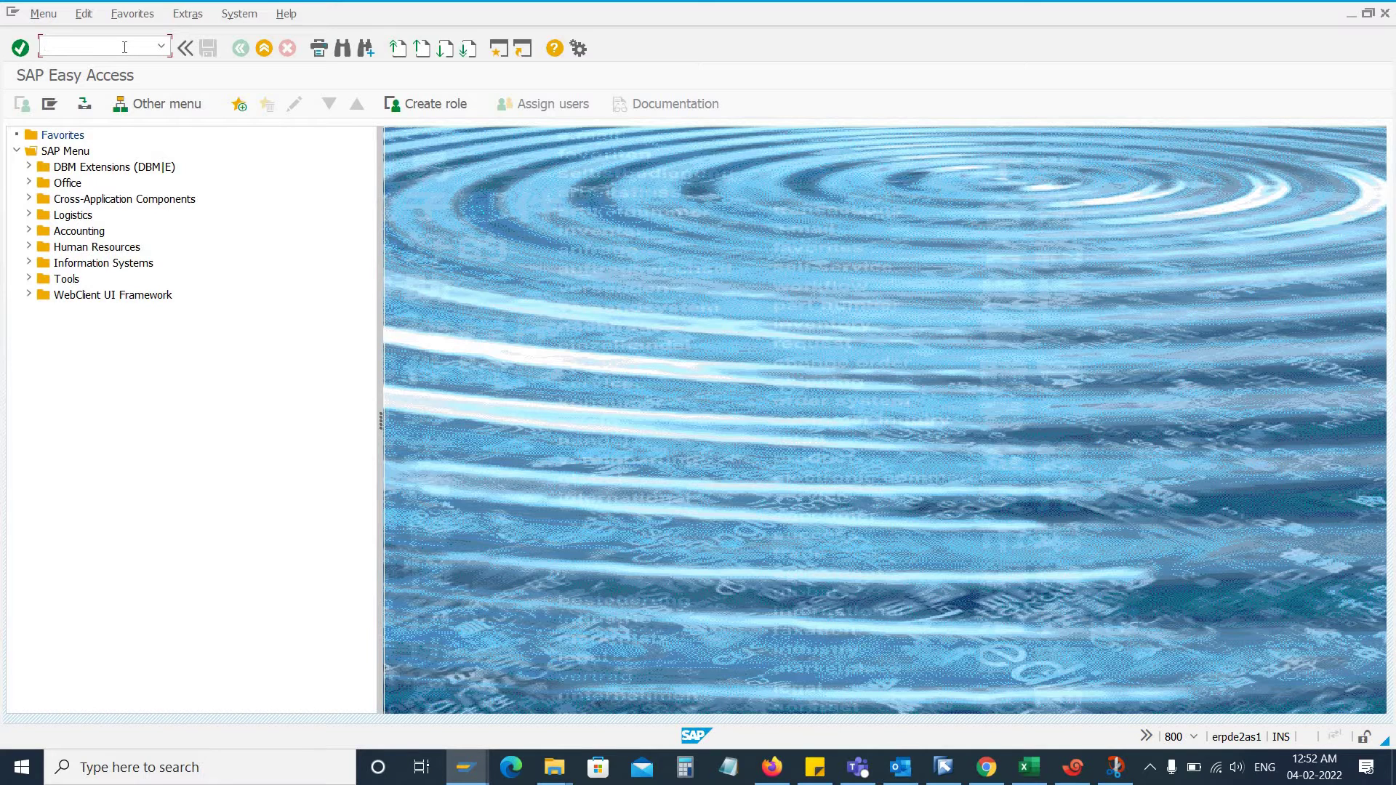
pyautogui.write('va01')
pyautogui.press('Return')
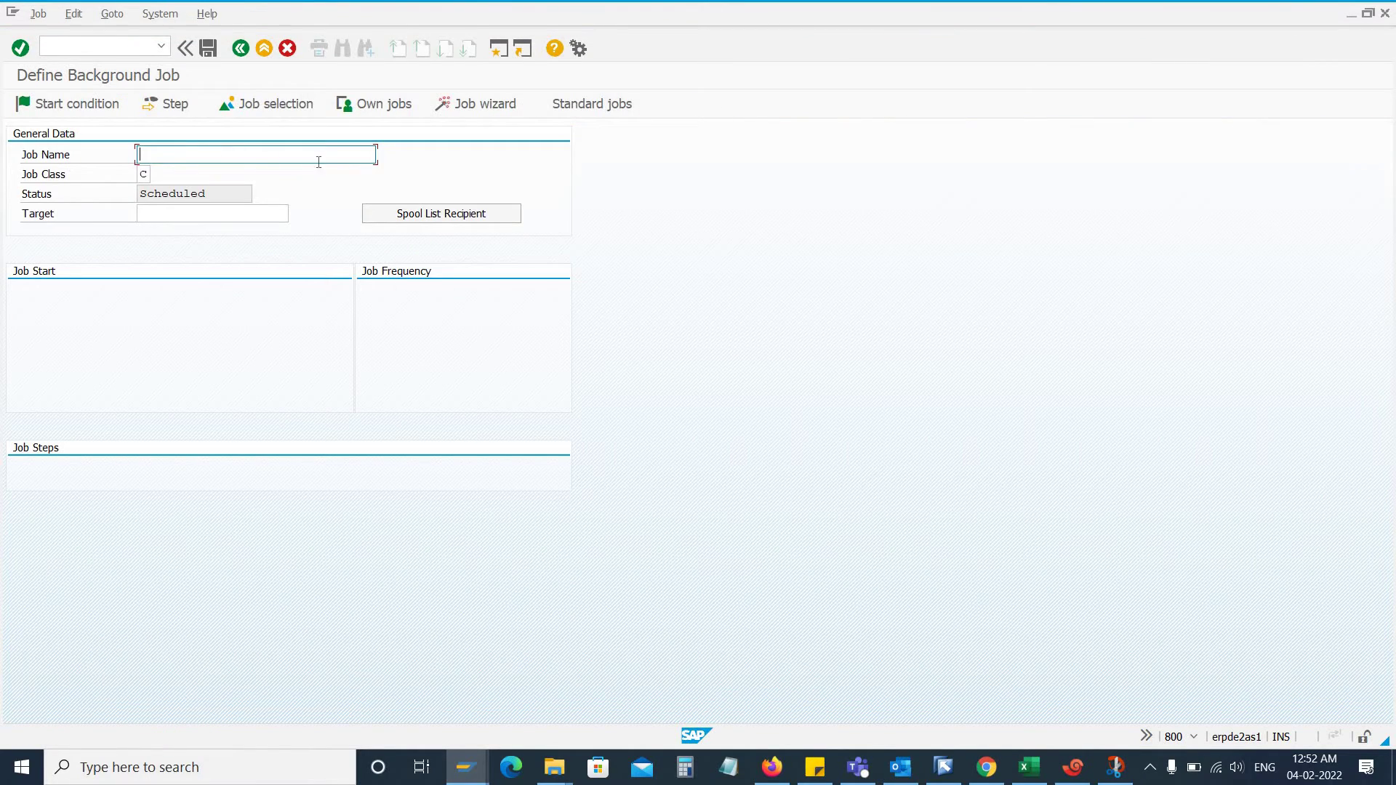
pyautogui.click(475, 107)
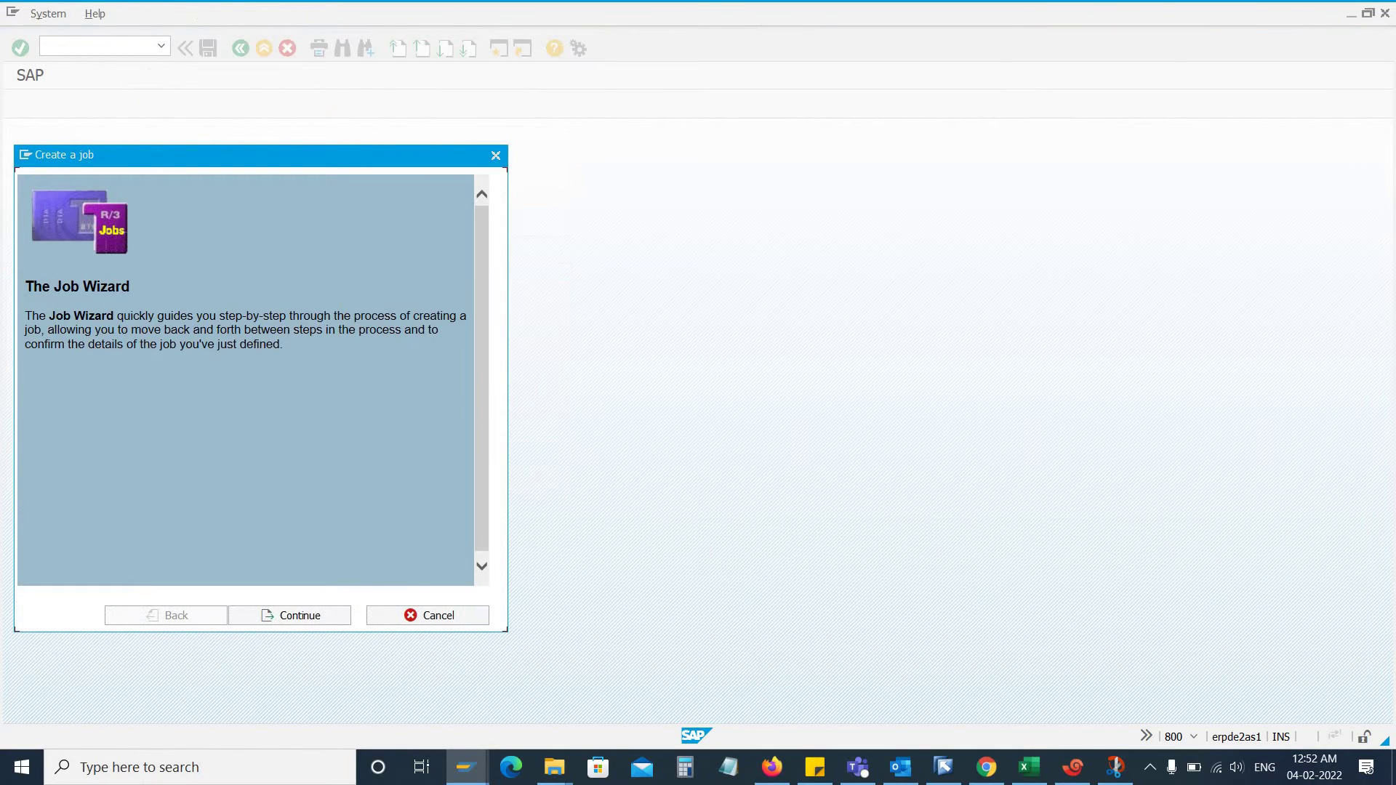
pyautogui.click(301, 616)
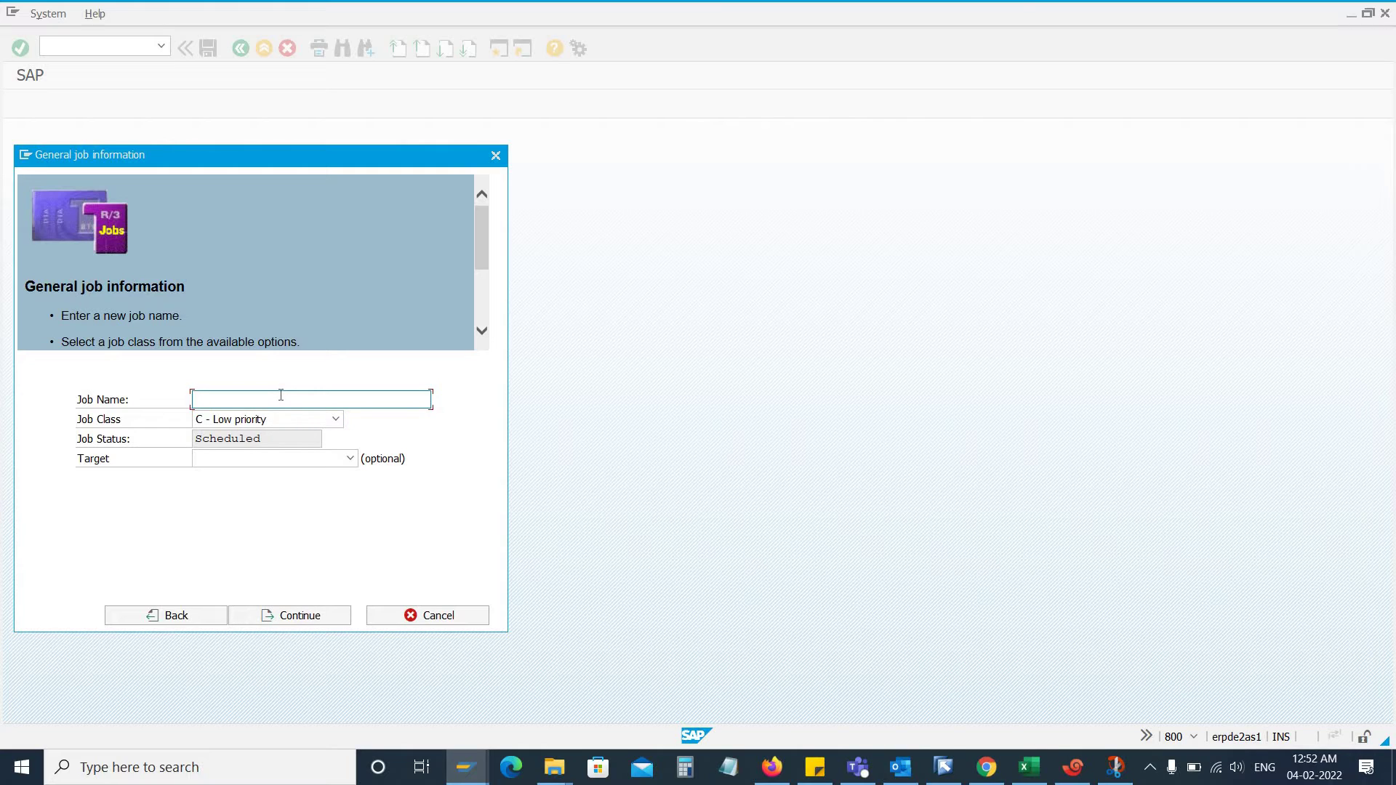
# Step: Name the job RSBTCDEL2 with job class A - High priority and no target server
pyautogui.write('RSBTCDEL2')
pyautogui.doubleClick(184, 400)
pyautogui.hotkey('ctrl', 'c')
pyautogui.click(235, 421)
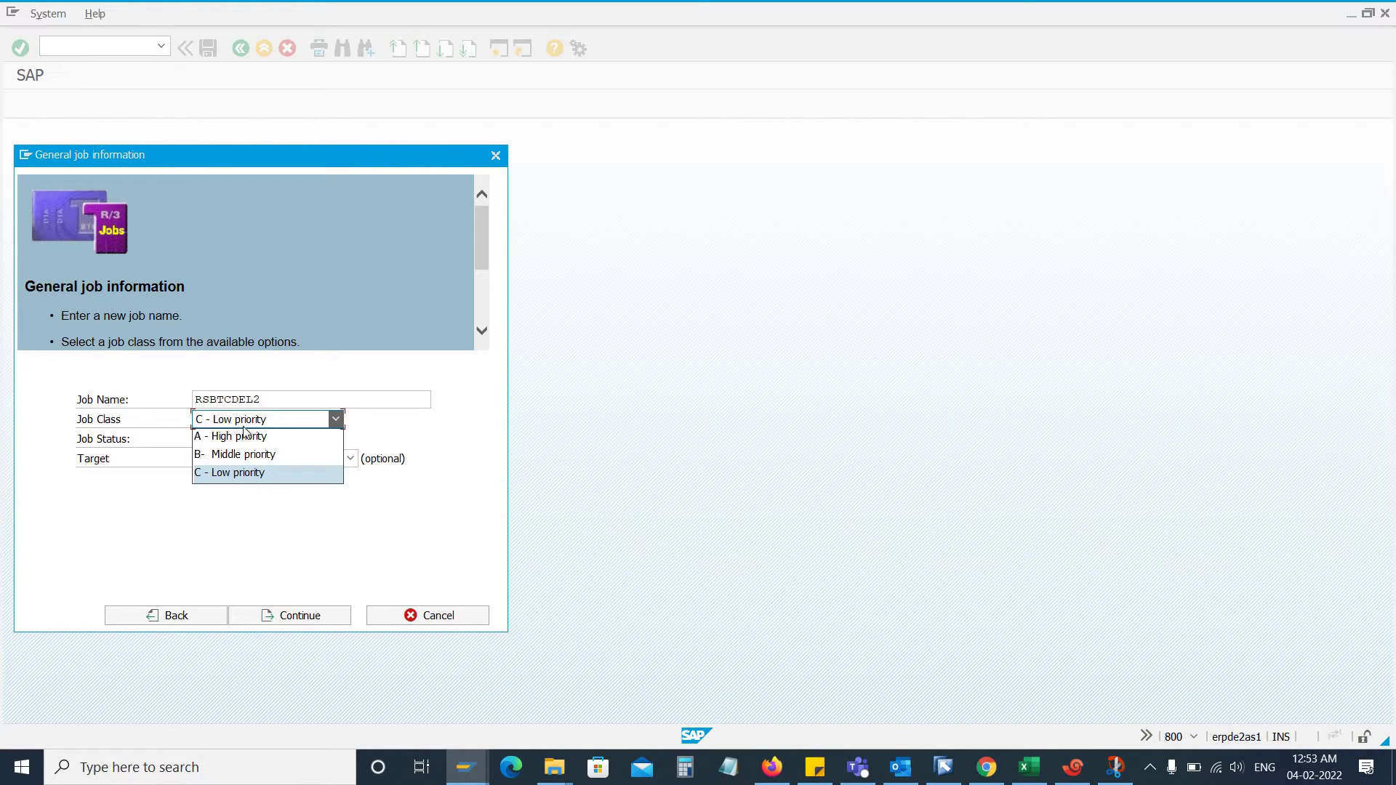
pyautogui.click(284, 437)
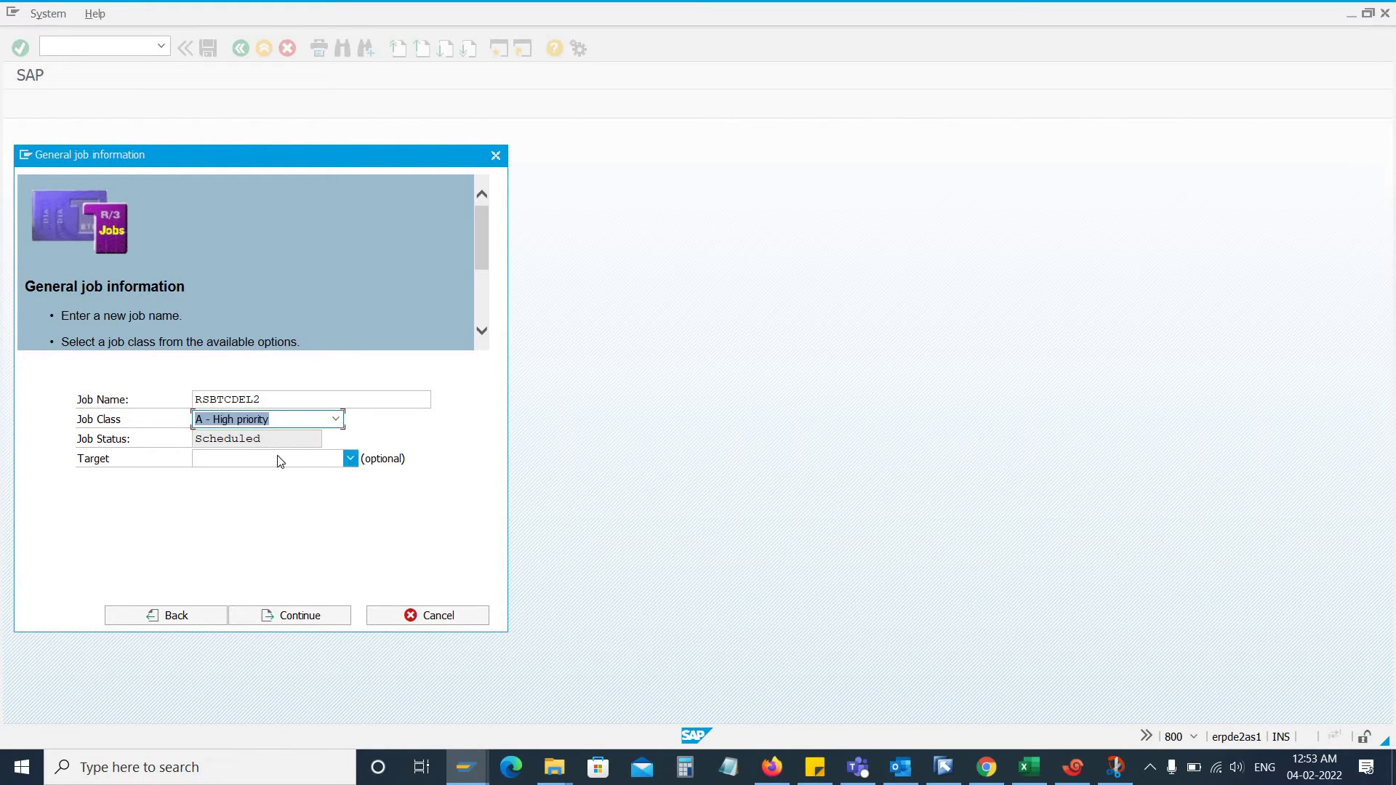
pyautogui.click(310, 461)
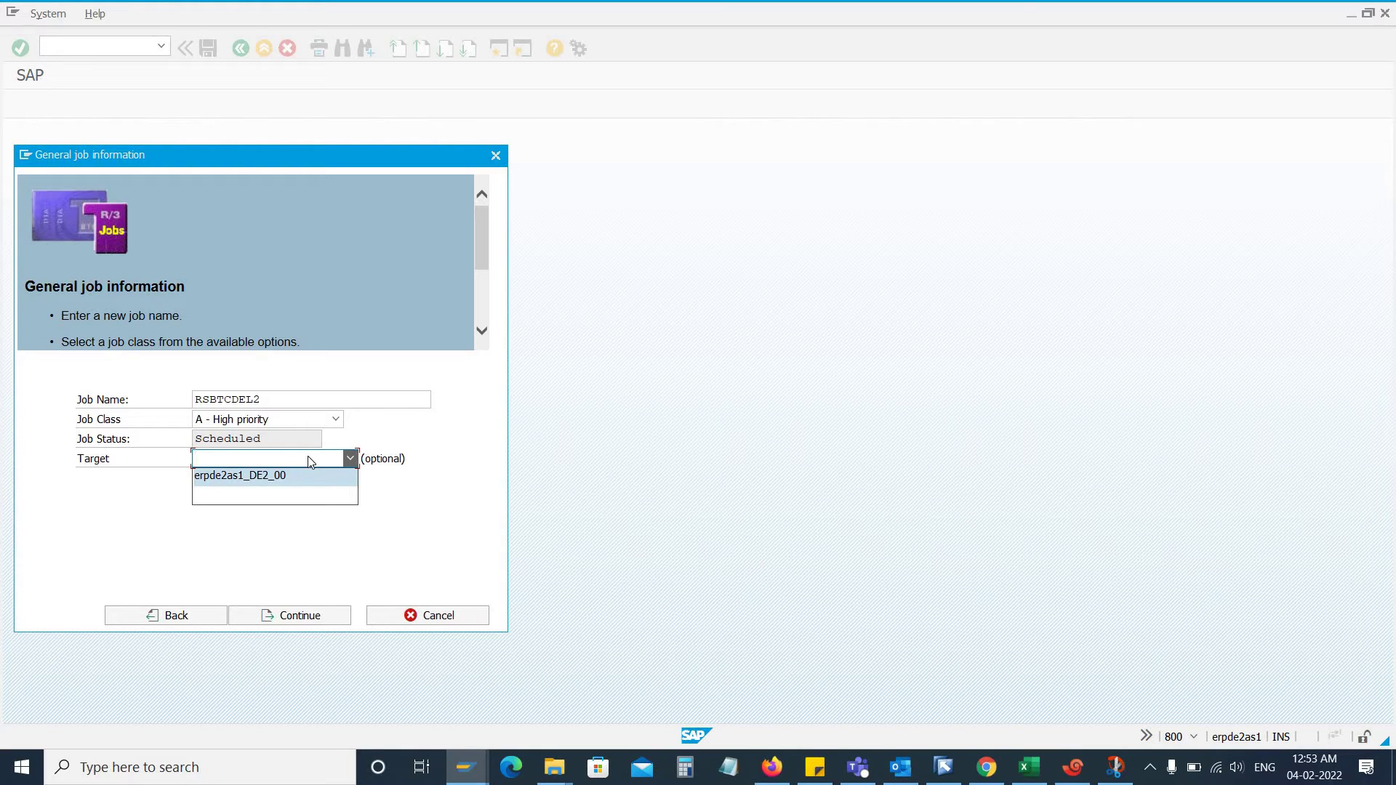
pyautogui.click(311, 461)
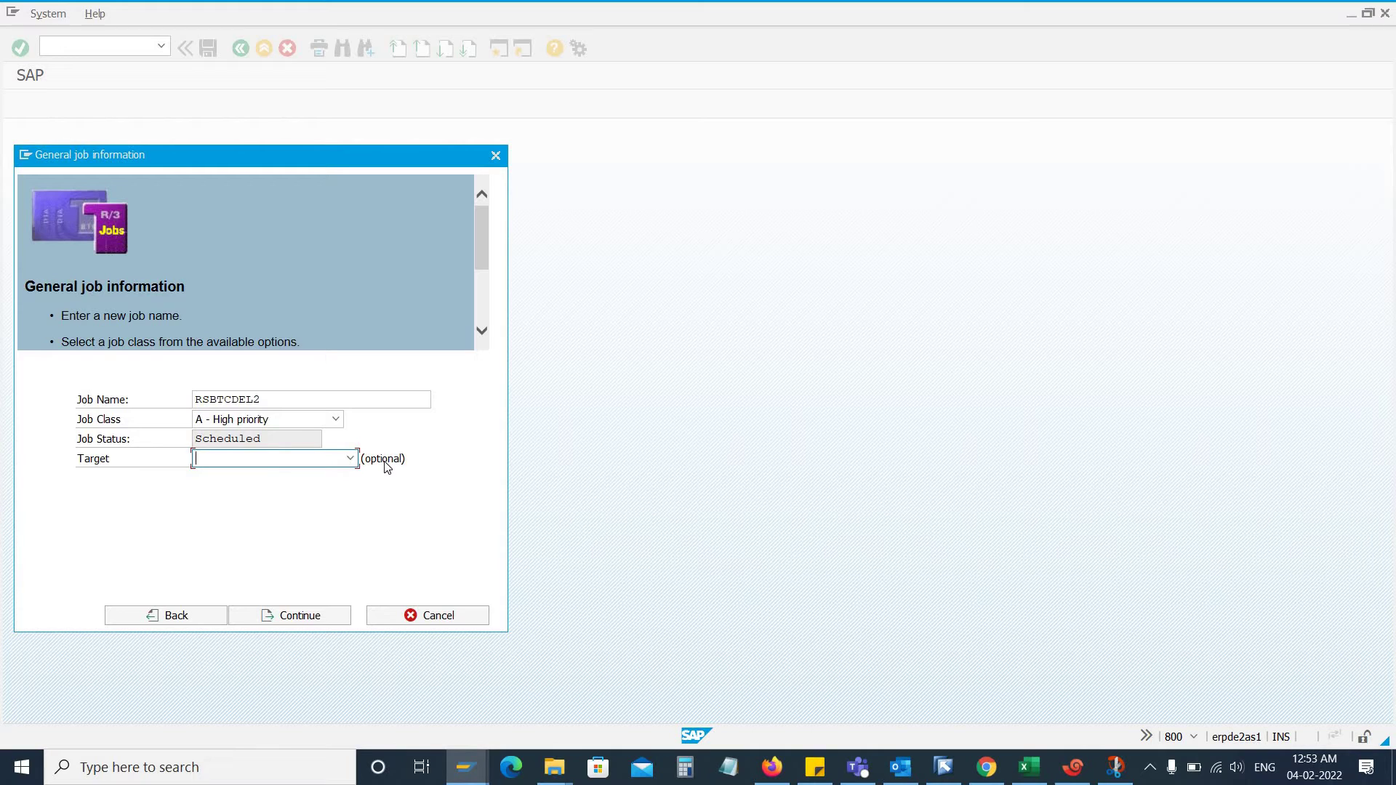
# Step: Add an ABAP program step running RSBTCDEL2 with variant SAP&001
pyautogui.click(300, 616)
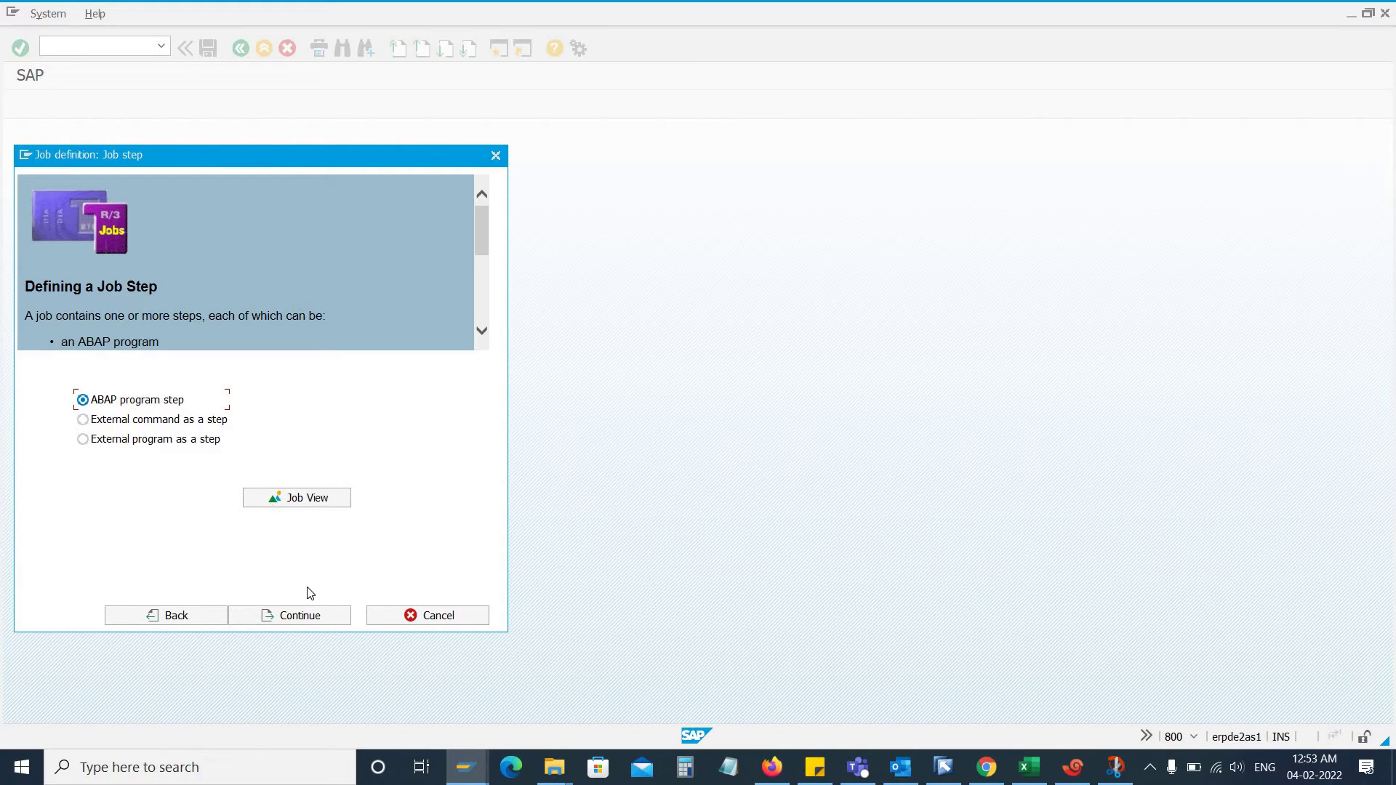
pyautogui.click(310, 616)
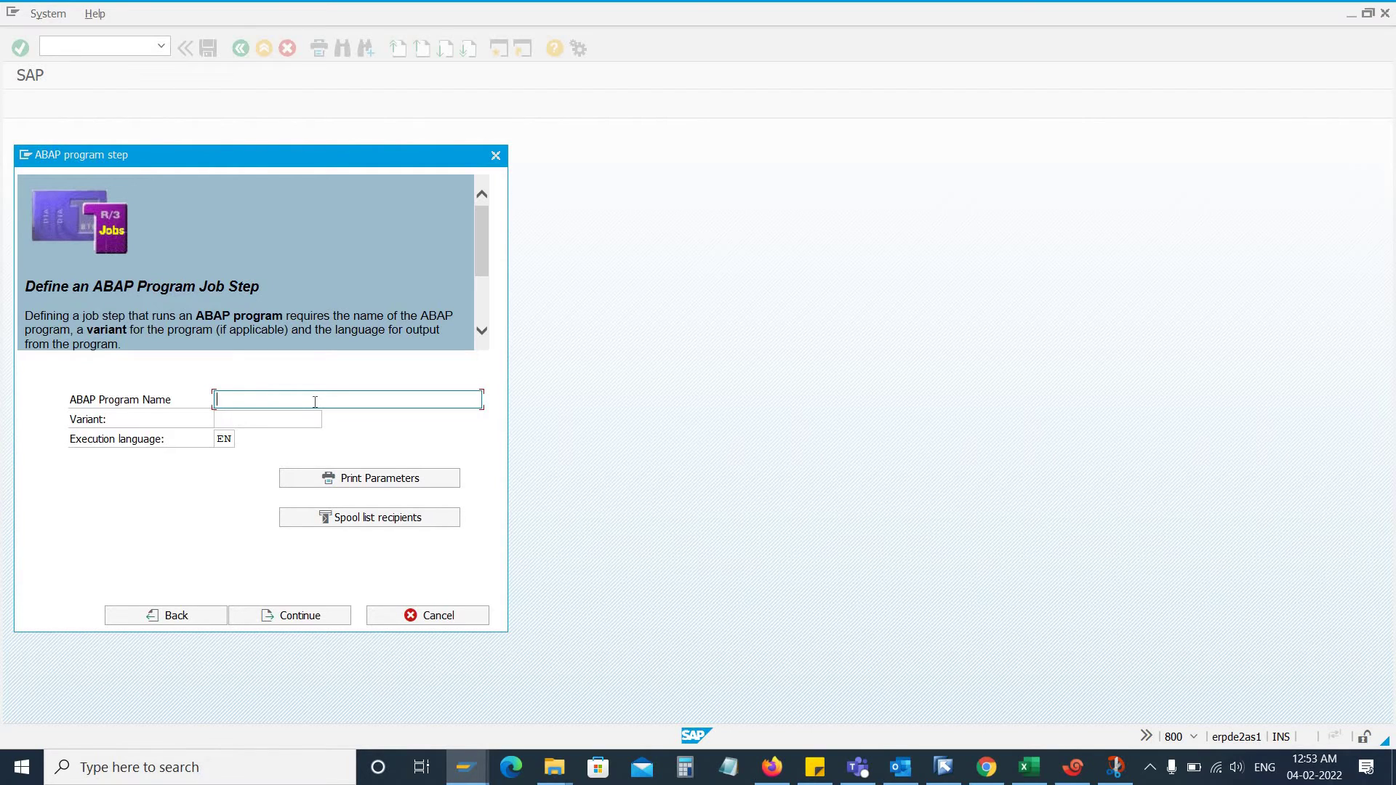
pyautogui.hotkey('ctrl', 'v')
pyautogui.click(306, 419)
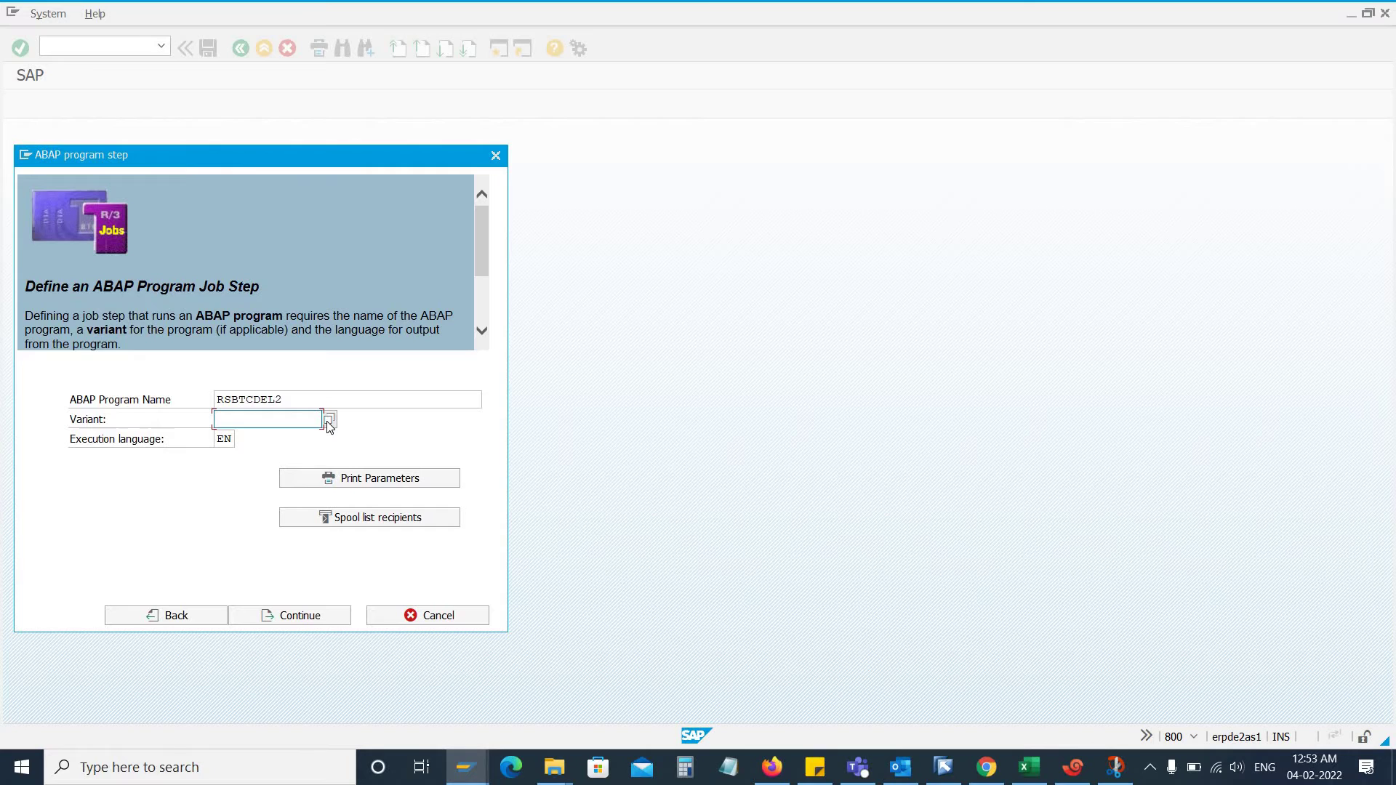
pyautogui.click(329, 422)
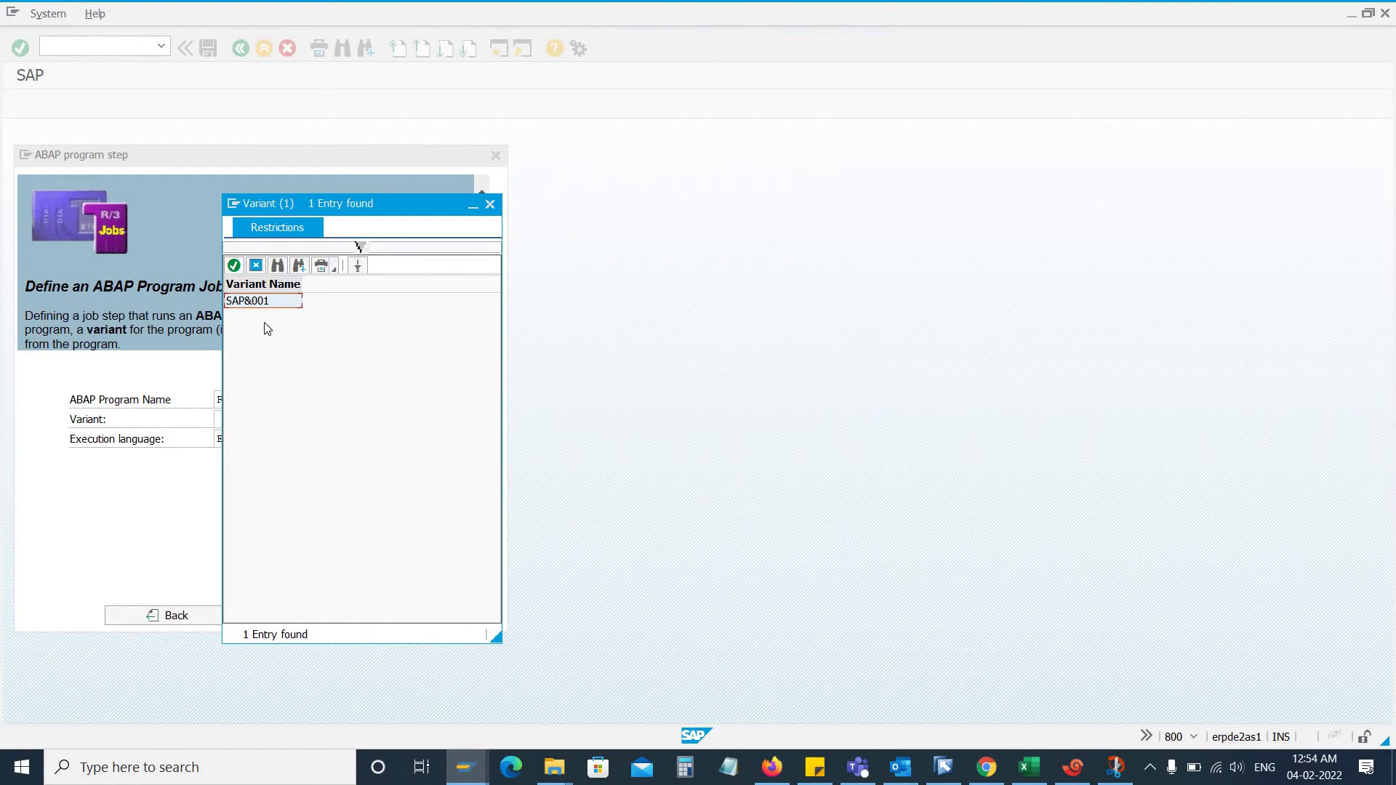
pyautogui.doubleClick(256, 302)
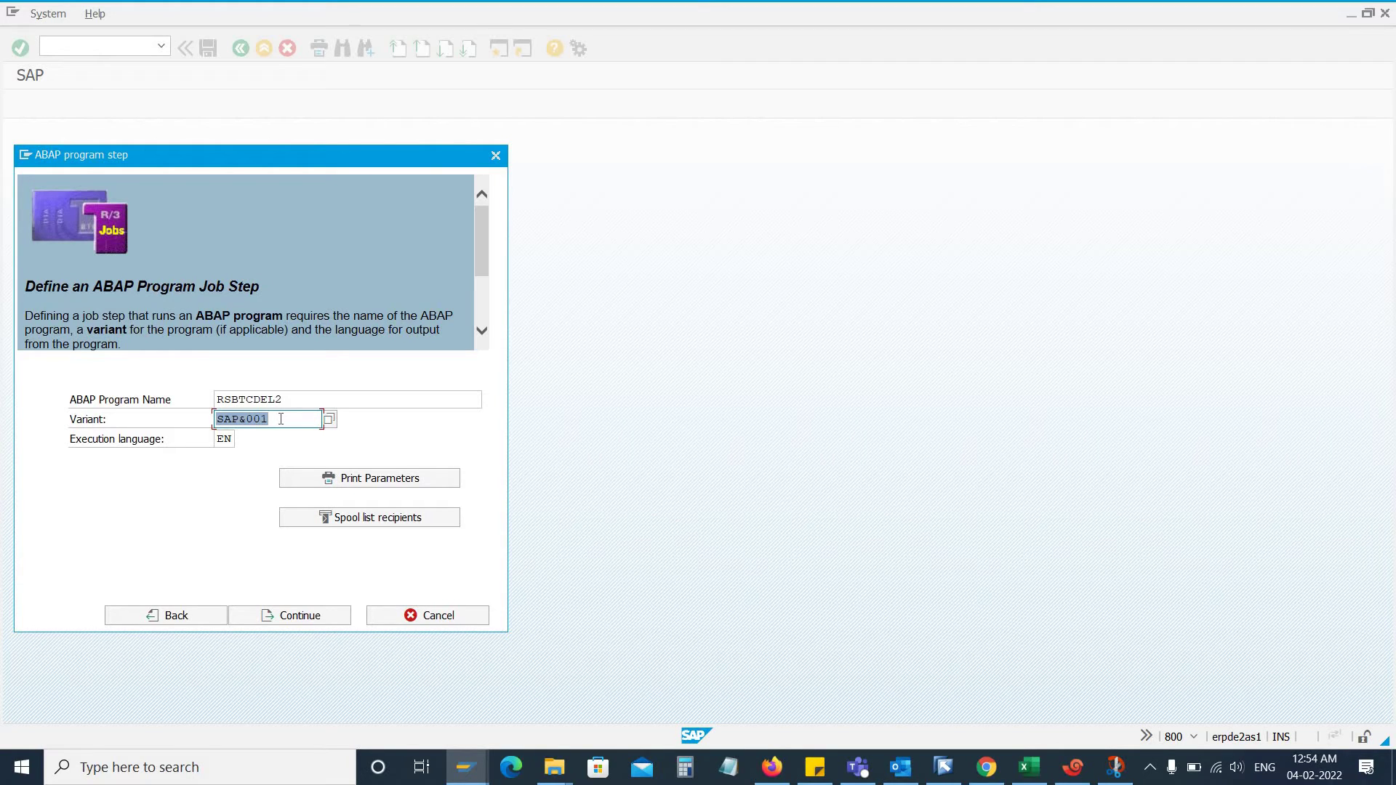
pyautogui.click(285, 616)
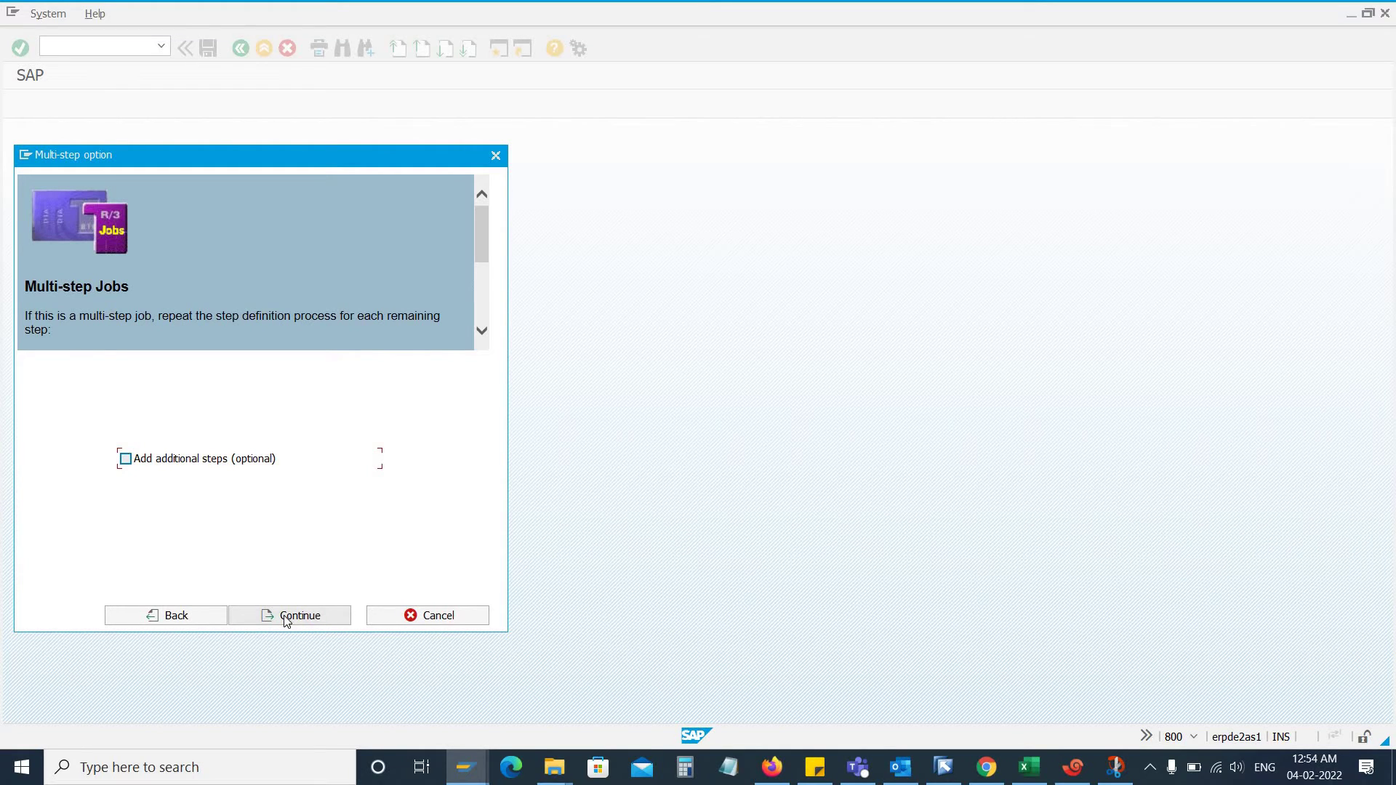
# Step: Skip extra job steps, set the start condition to Immediately, and mark the job as periodic
pyautogui.click(285, 616)
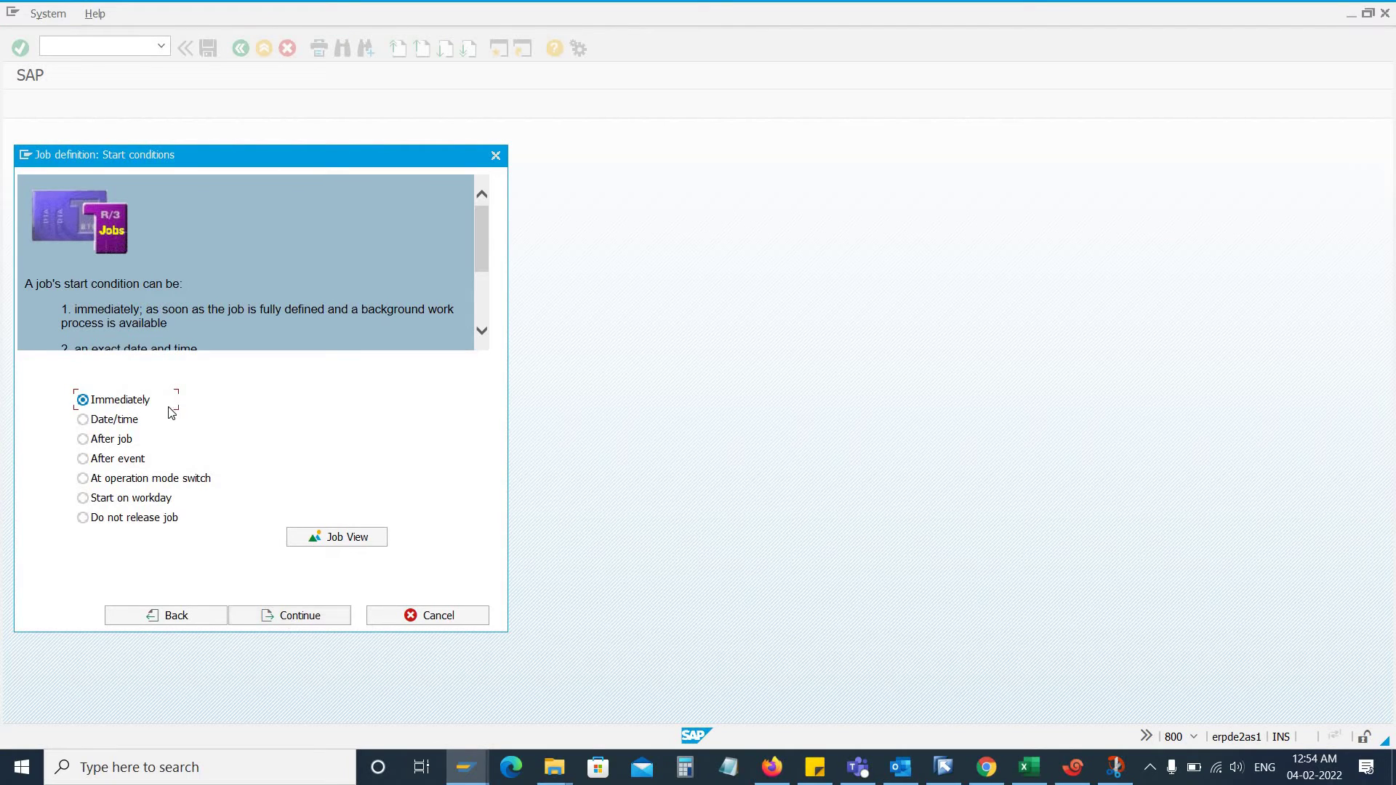
pyautogui.click(133, 422)
pyautogui.click(131, 443)
pyautogui.click(113, 402)
pyautogui.click(289, 617)
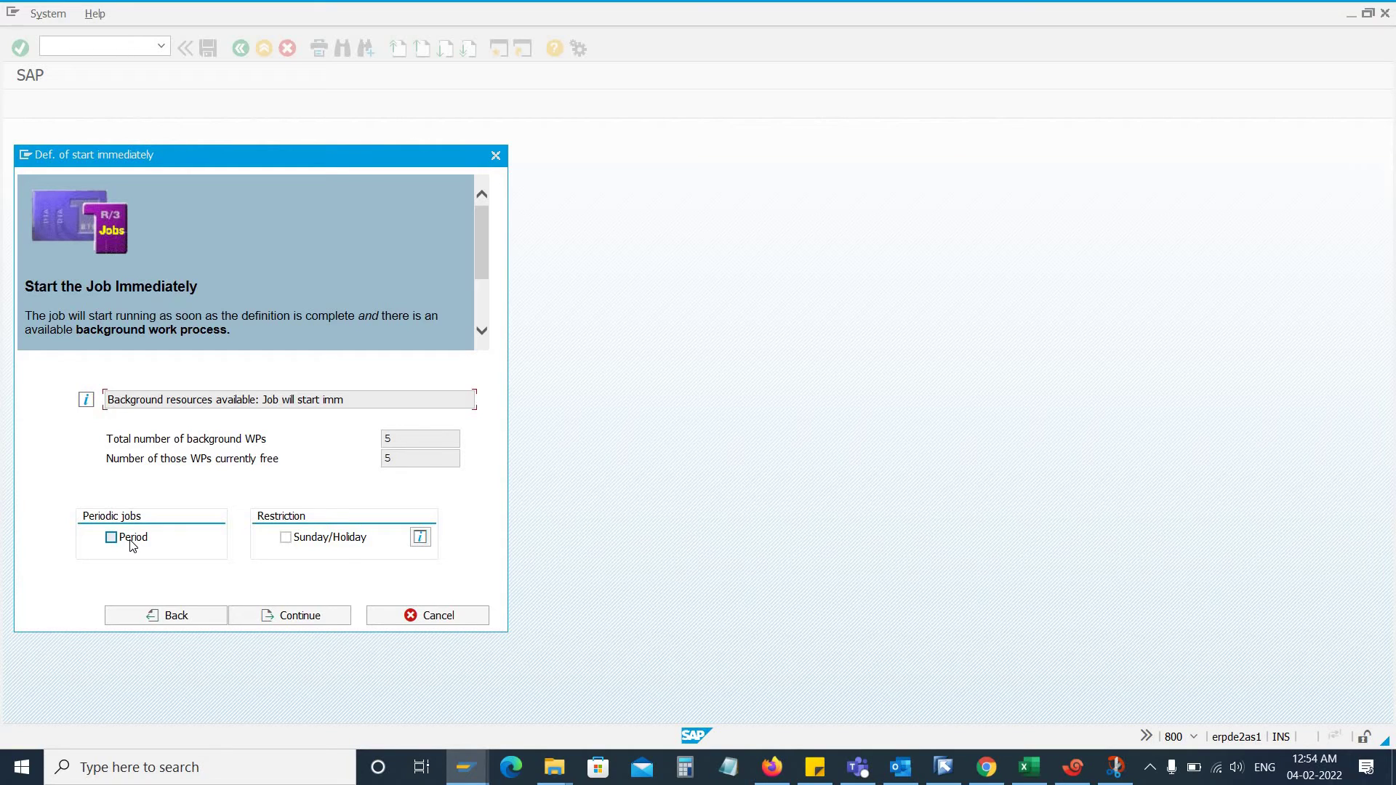
pyautogui.click(132, 542)
pyautogui.click(292, 618)
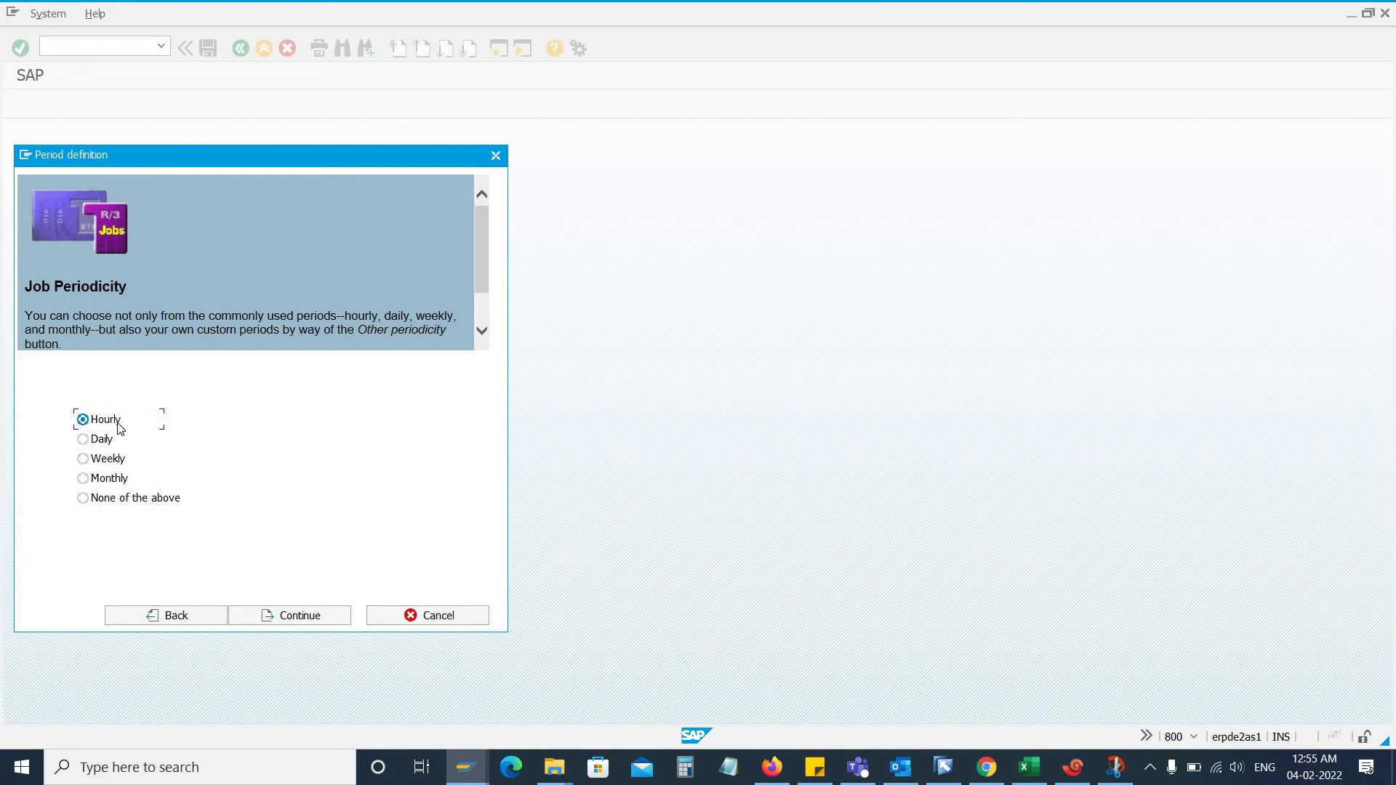
# Step: Create a custom repeat period of 2 weeks under Other periods
pyautogui.click(113, 441)
pyautogui.click(106, 469)
pyautogui.click(105, 480)
pyautogui.click(115, 422)
pyautogui.click(110, 506)
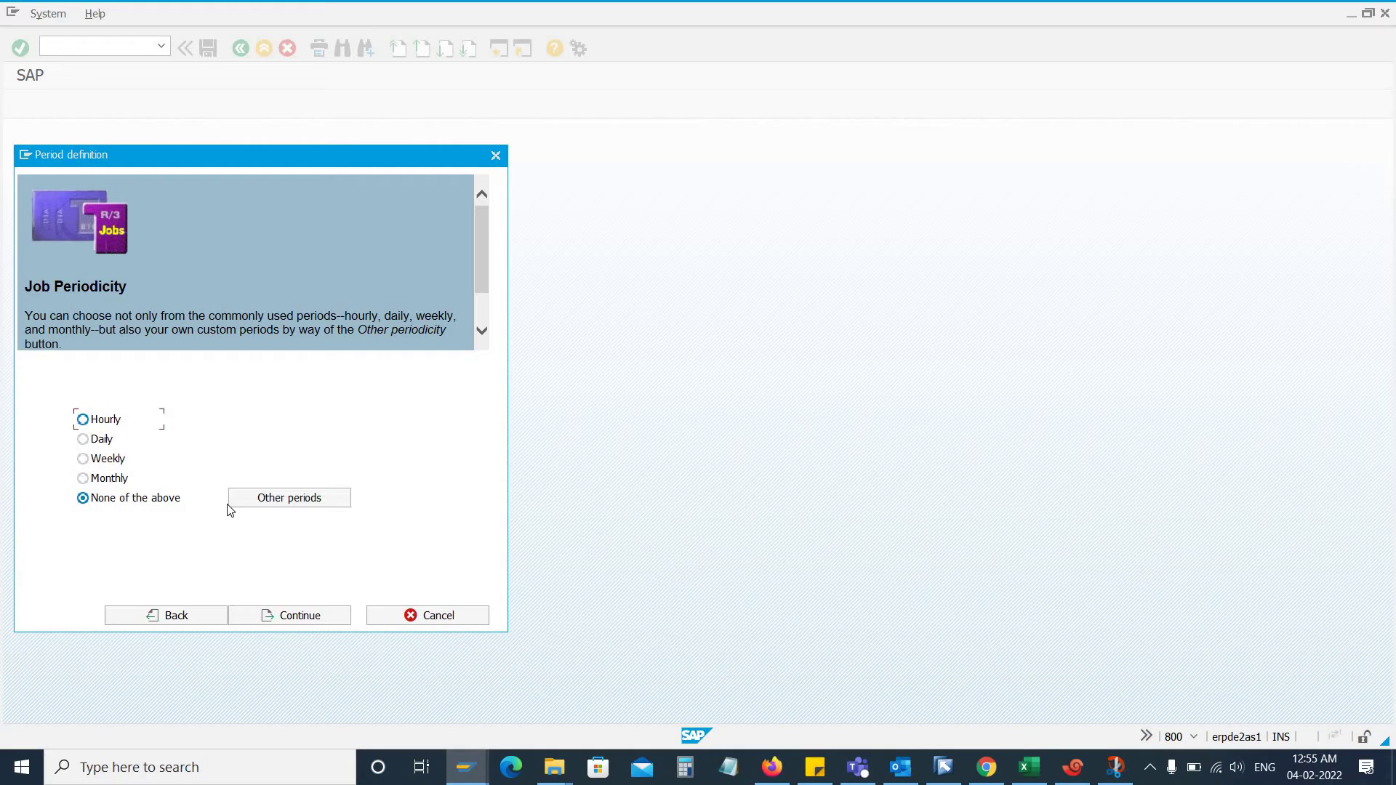
pyautogui.click(269, 503)
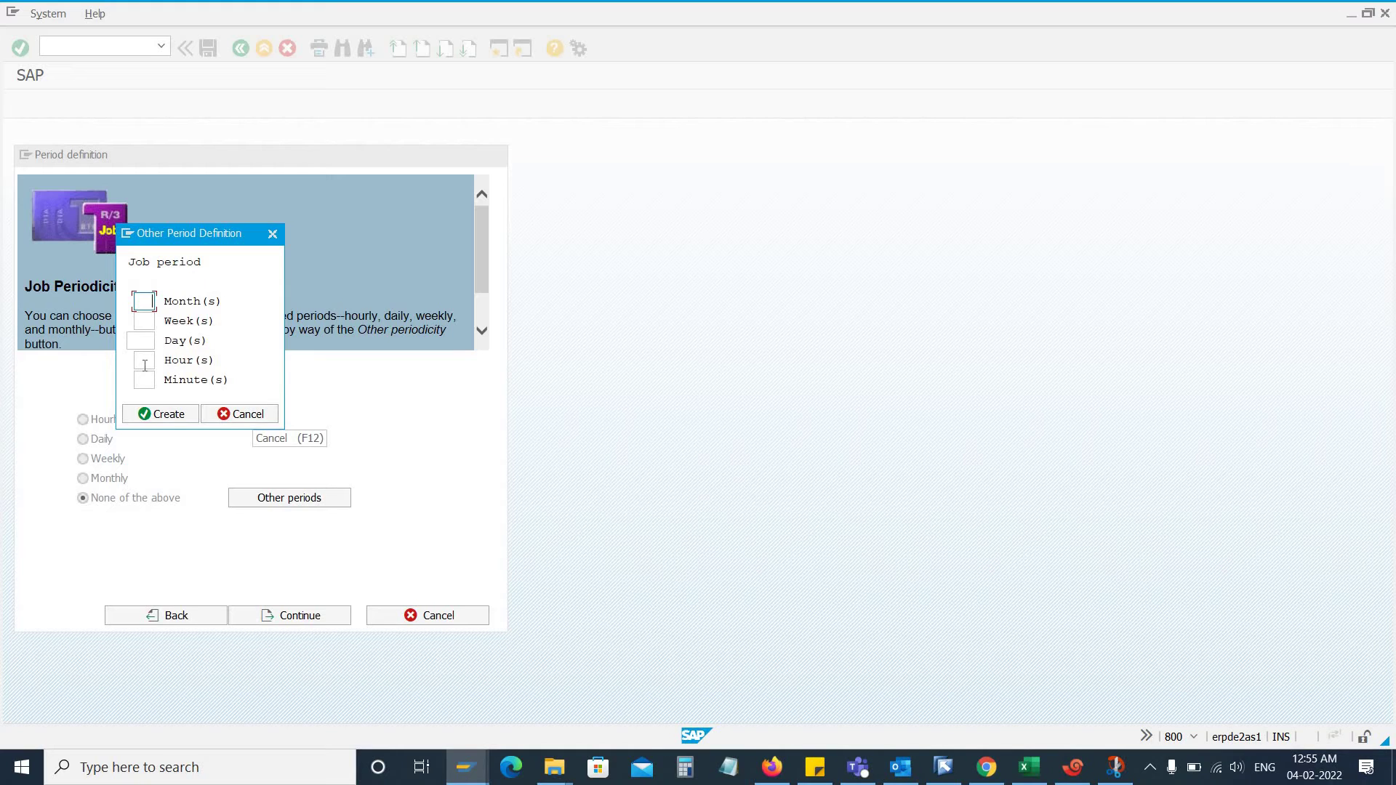
pyautogui.click(146, 328)
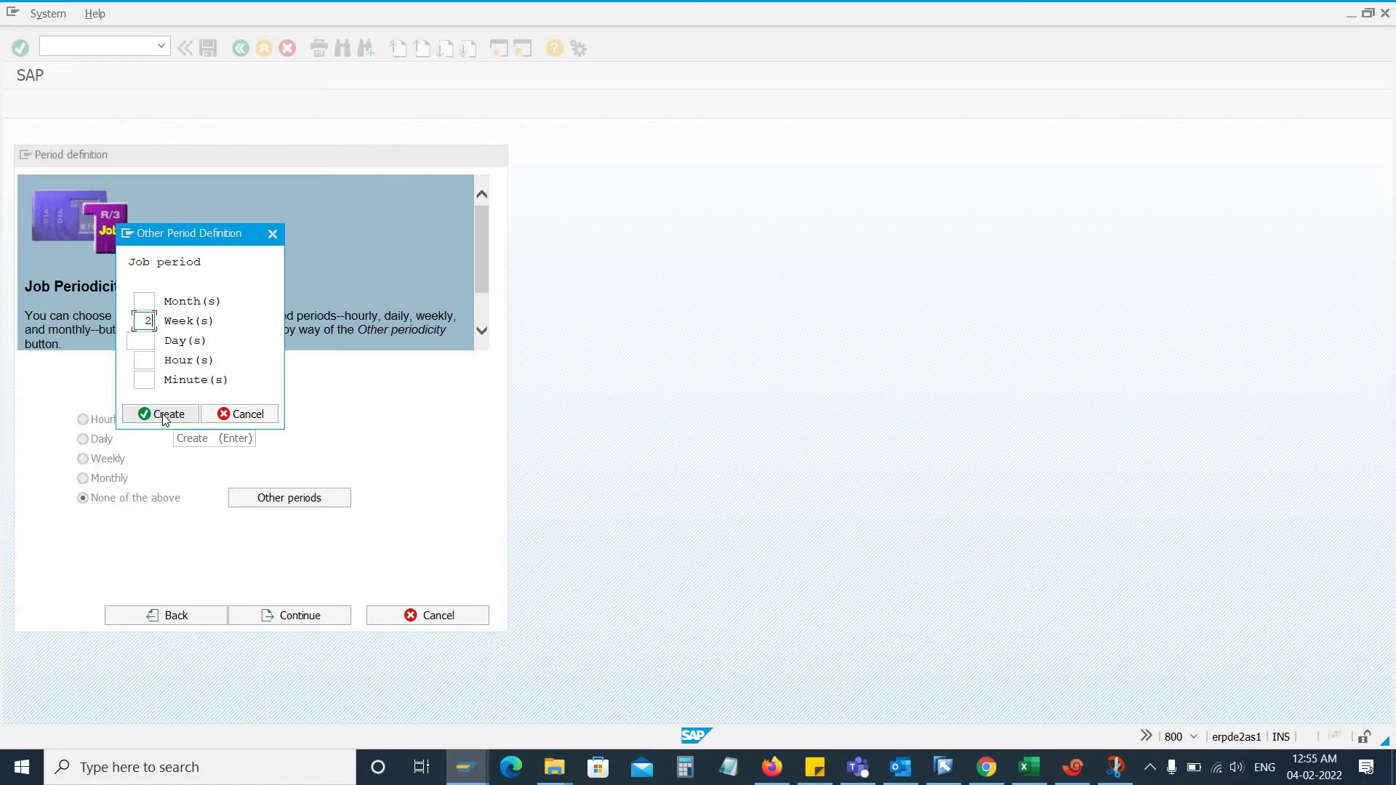
pyautogui.click(165, 416)
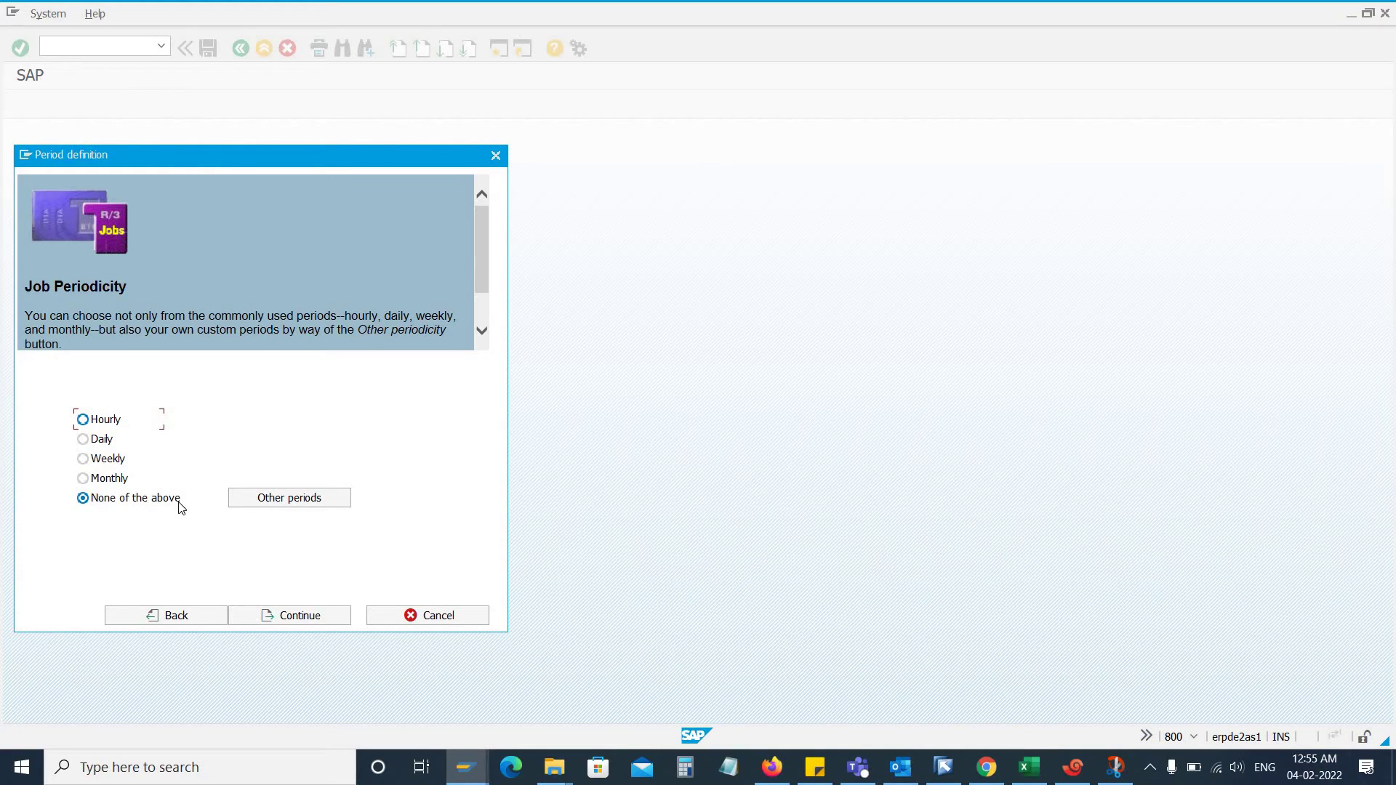
# Step: Complete the wizard from its summary so RSBTCDEL2 is saved as Released
pyautogui.click(302, 617)
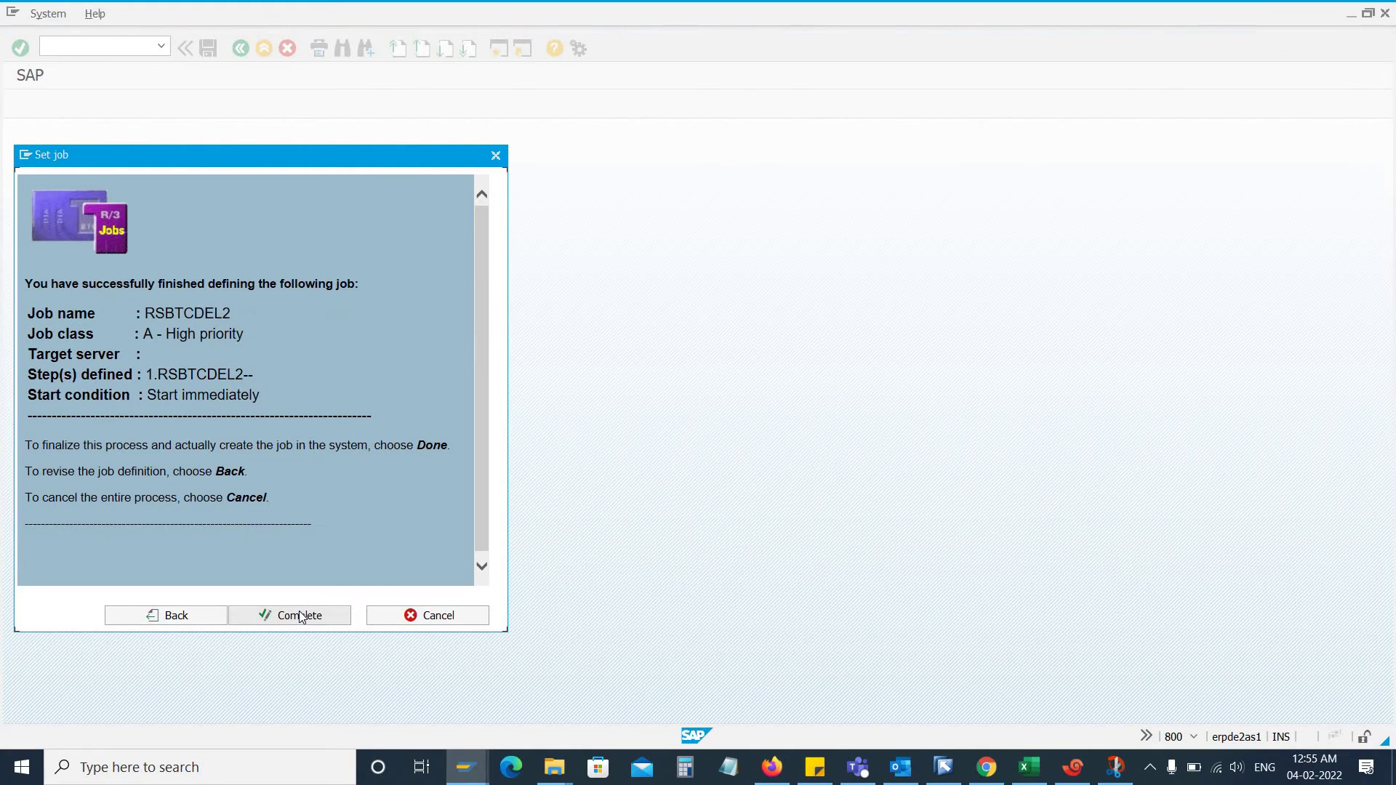
pyautogui.click(302, 617)
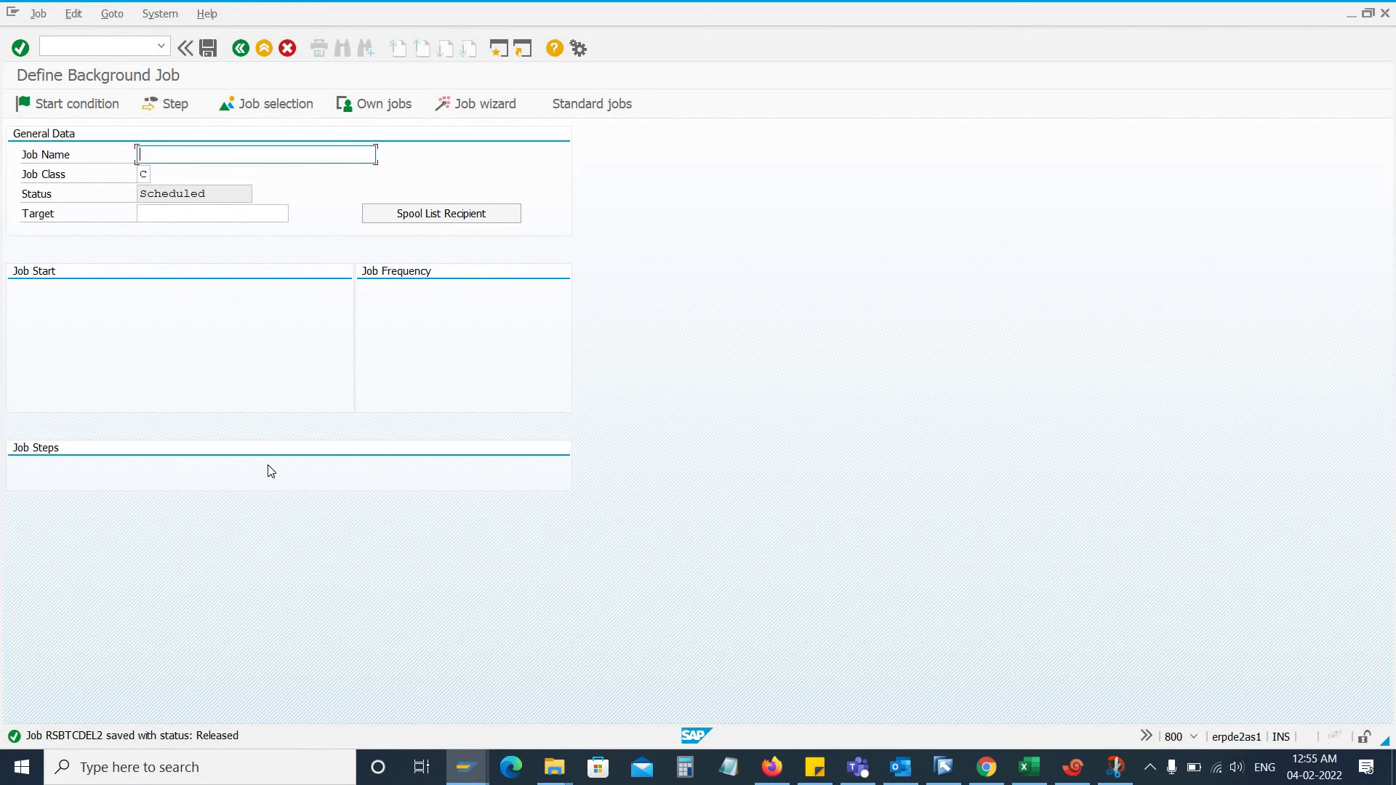
pyautogui.click(101, 49)
# Step: Open SM37 and enter job name RSBTCDEL2 with user name *
pyautogui.write('/nsm37')
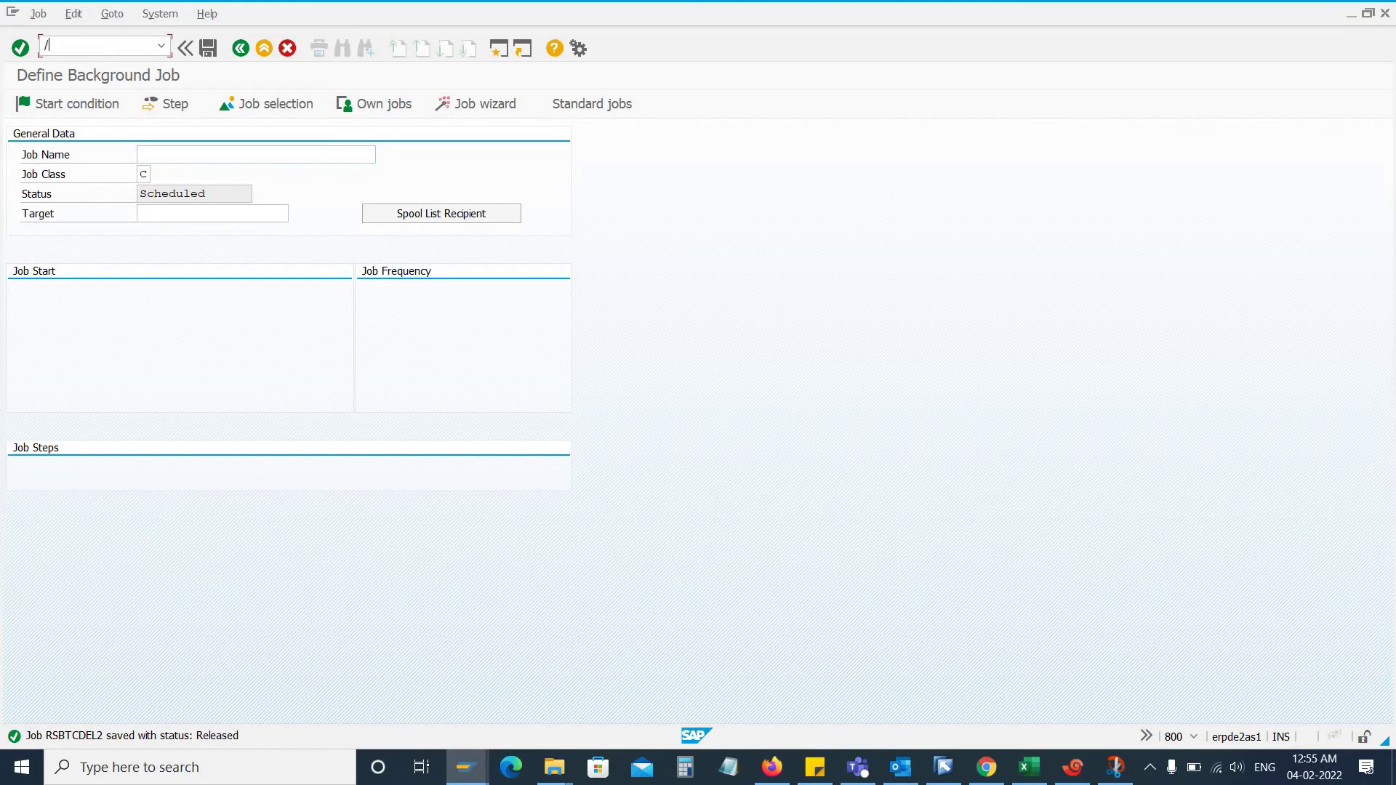
pyautogui.press('Return')
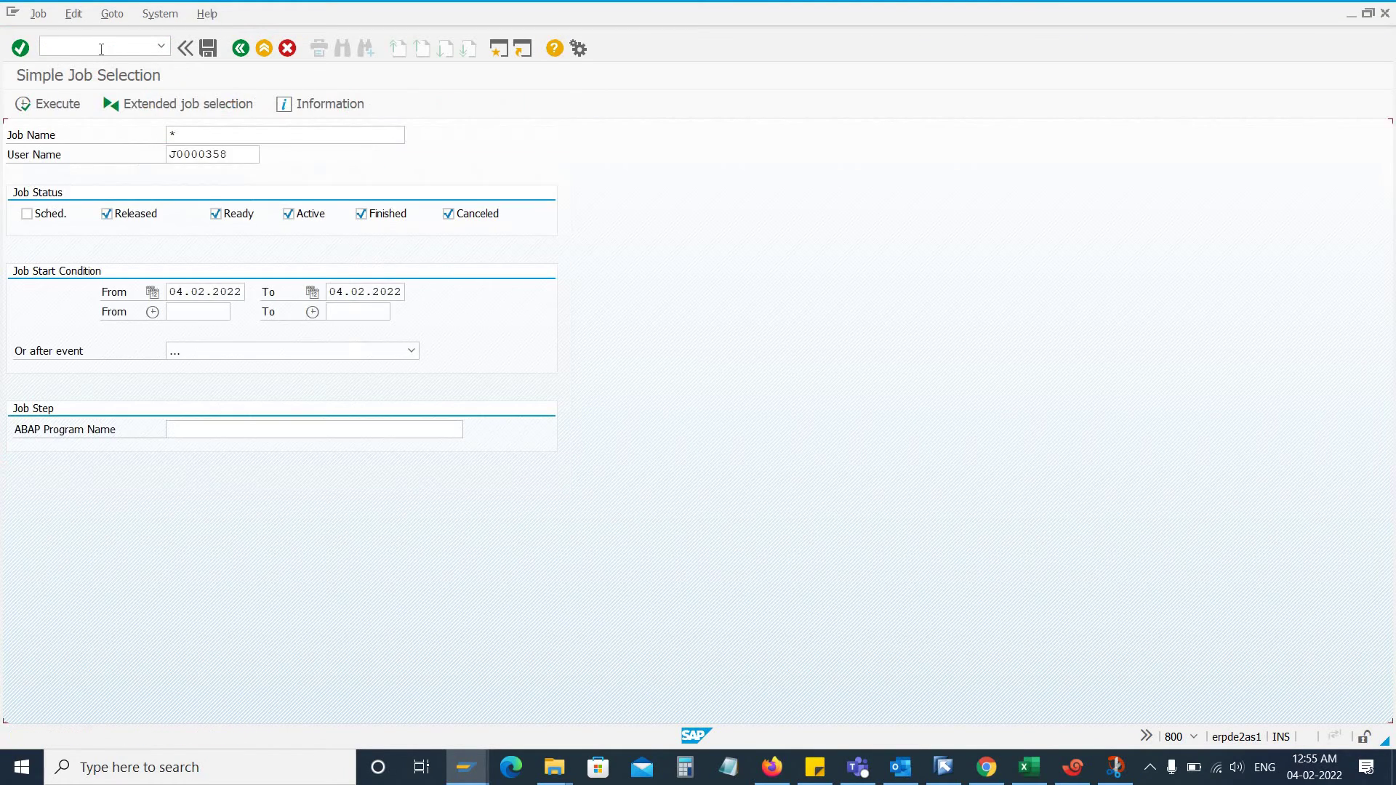
pyautogui.write('RSBTCDEL2')
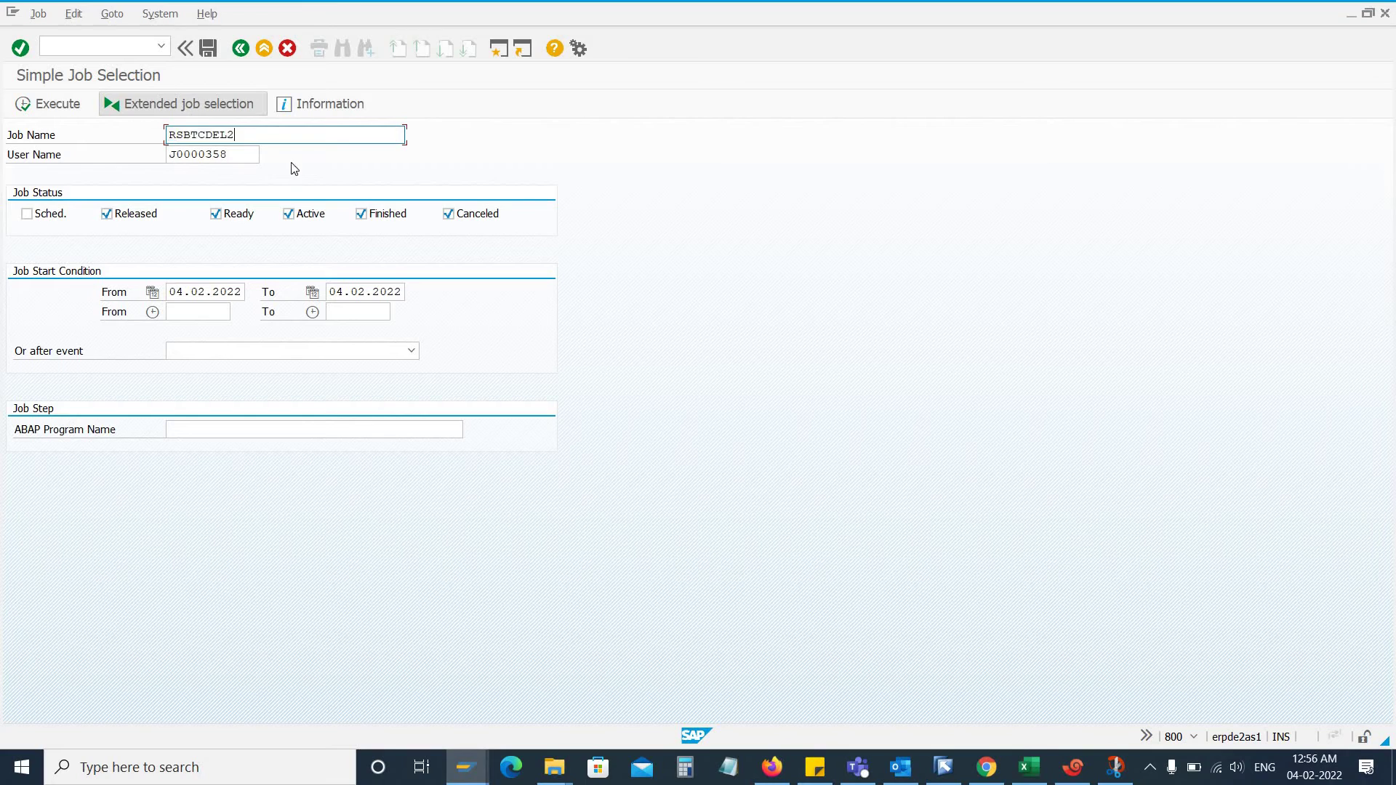
pyautogui.press('Tab')
pyautogui.write('*')
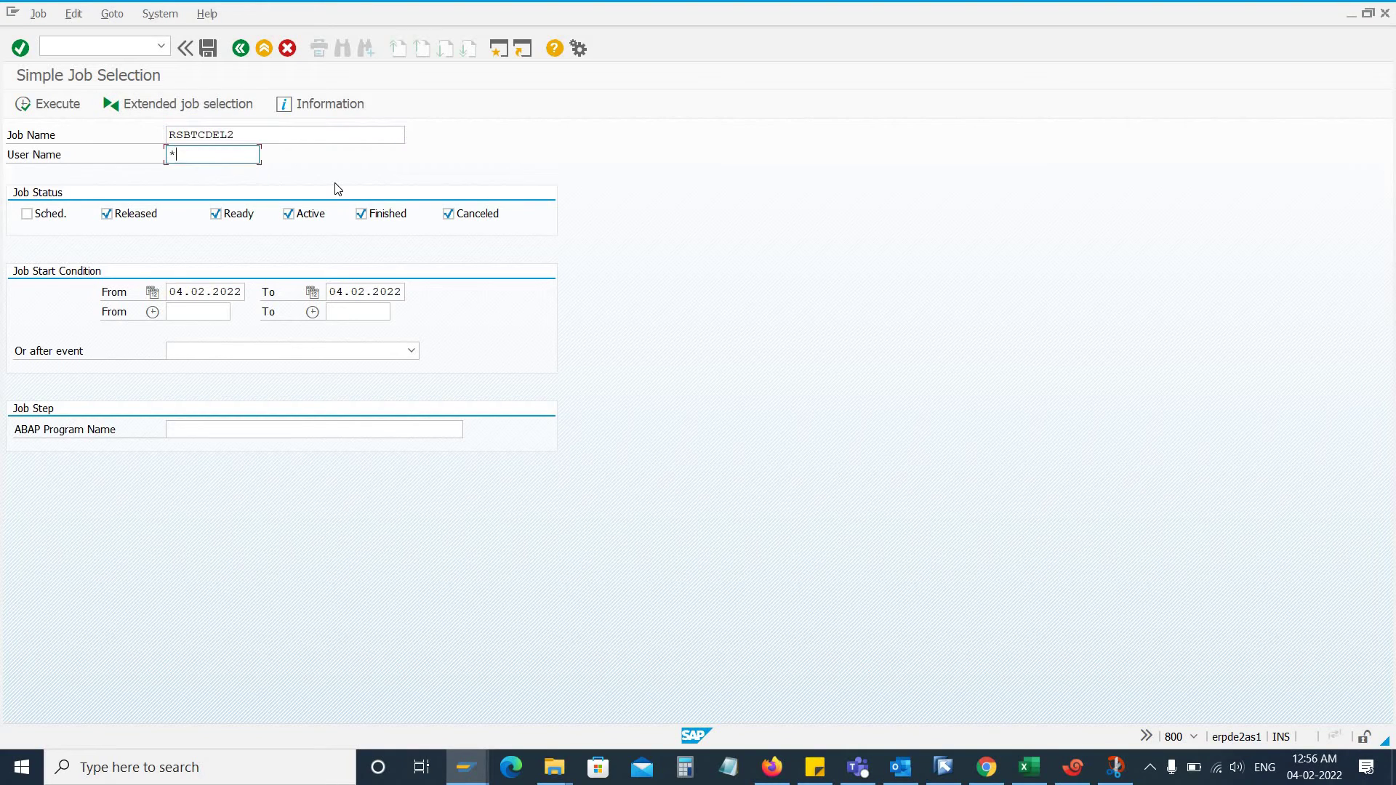
# Step: Limit the search to Released jobs and extend the end date to 20.02.2022
pyautogui.click(233, 216)
pyautogui.click(310, 219)
pyautogui.doubleClick(377, 219)
pyautogui.click(469, 219)
pyautogui.click(54, 106)
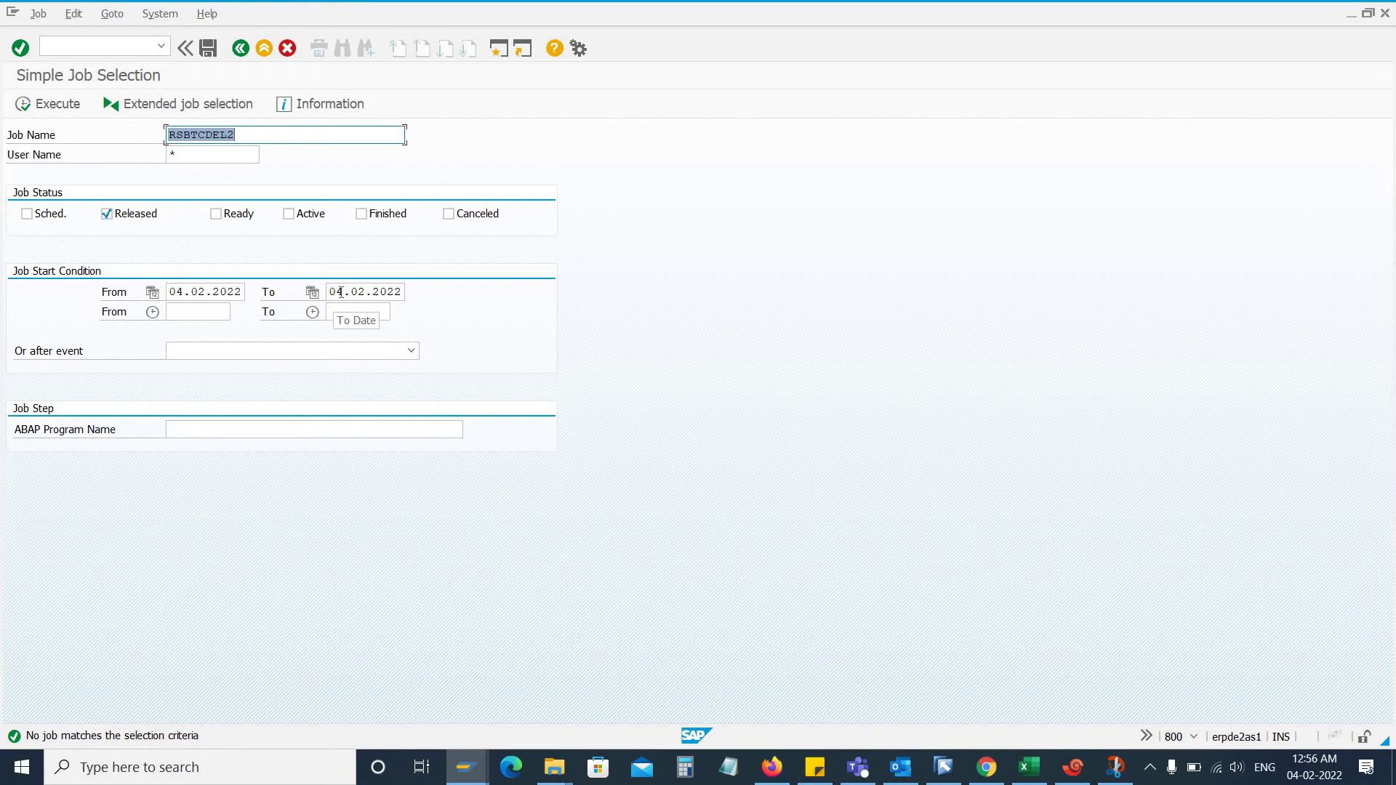
pyautogui.doubleClick(335, 291)
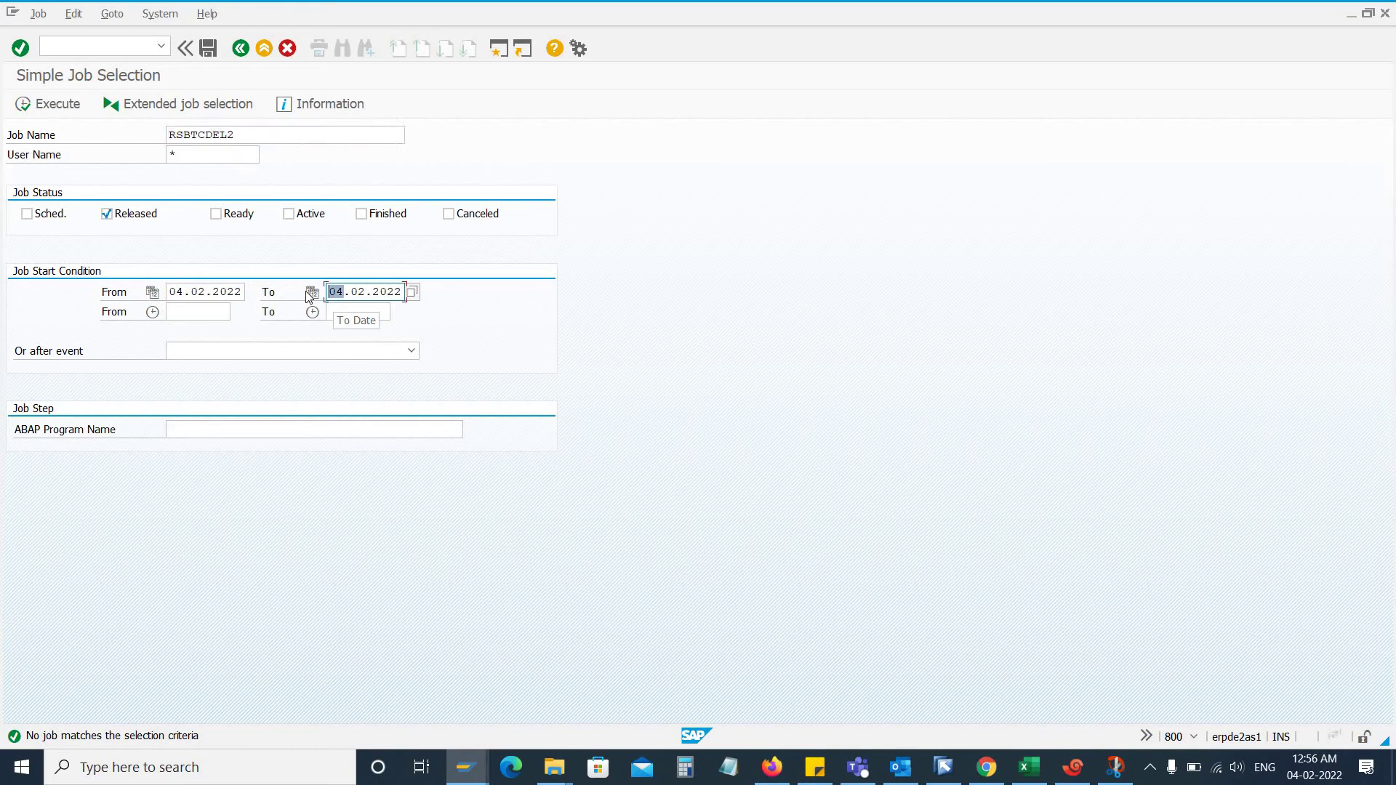
pyautogui.write('20')
# Step: Rerun the search and open RSBTCDEL2's details, showing 2 Week(s) frequency and 18.02.2022 start
pyautogui.click(60, 107)
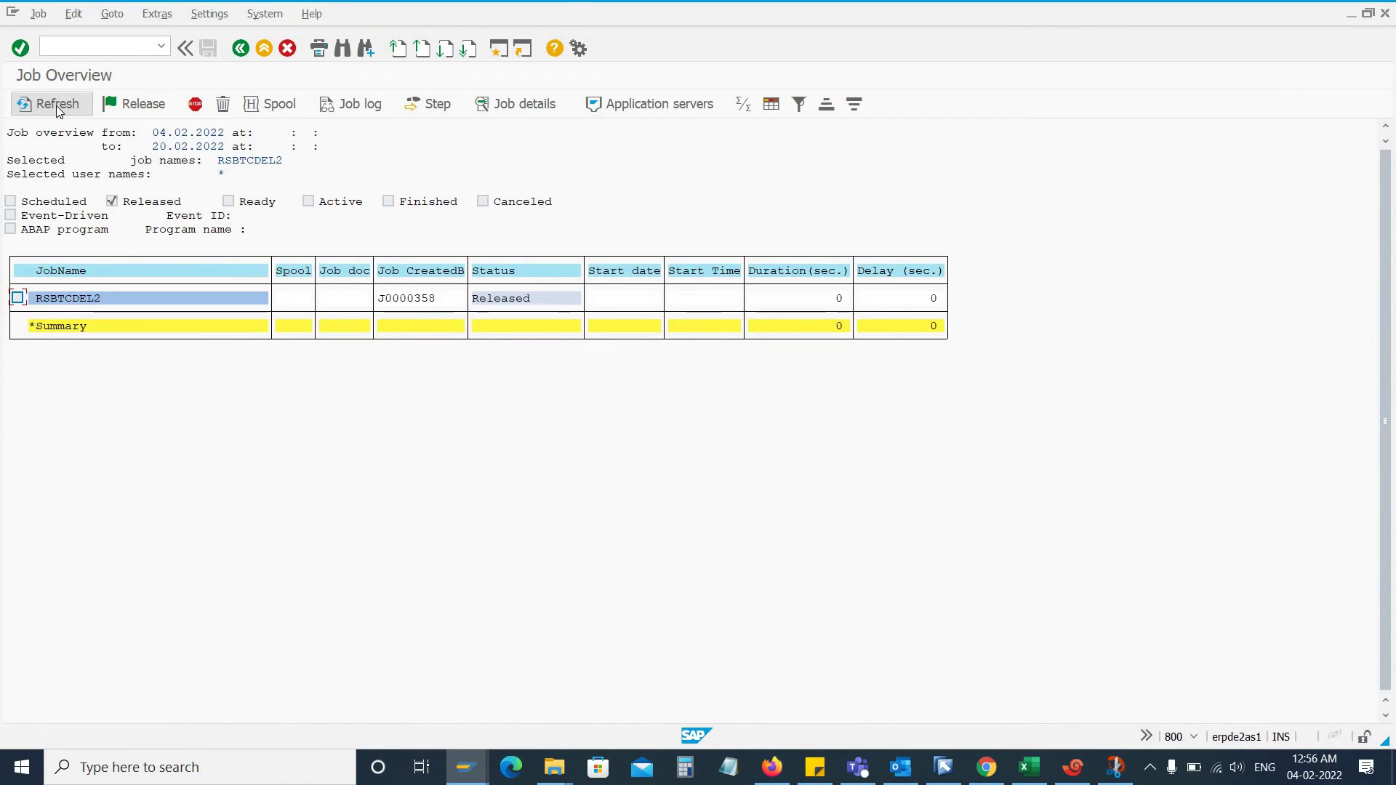
pyautogui.doubleClick(64, 299)
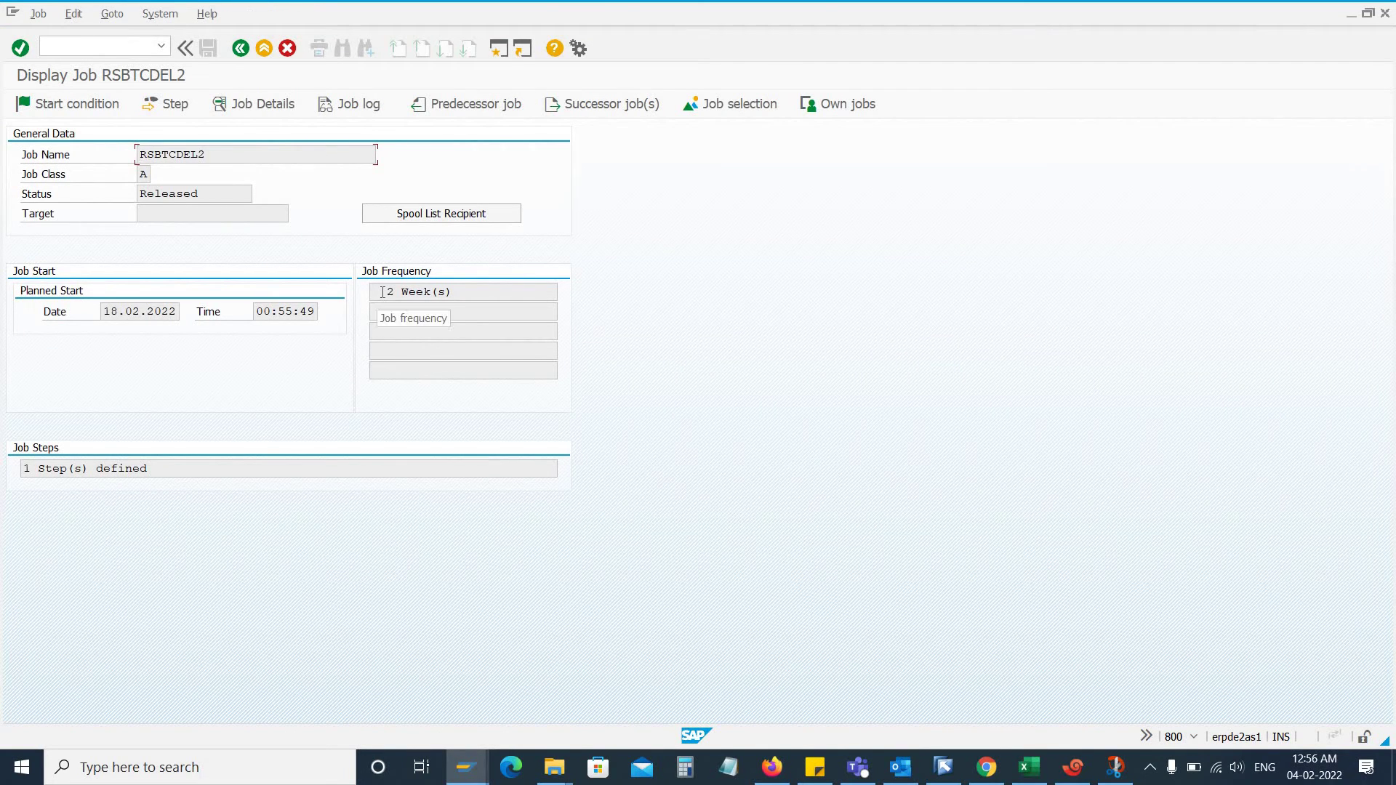
pyautogui.moveTo(378, 291); pyautogui.dragTo(452, 291)
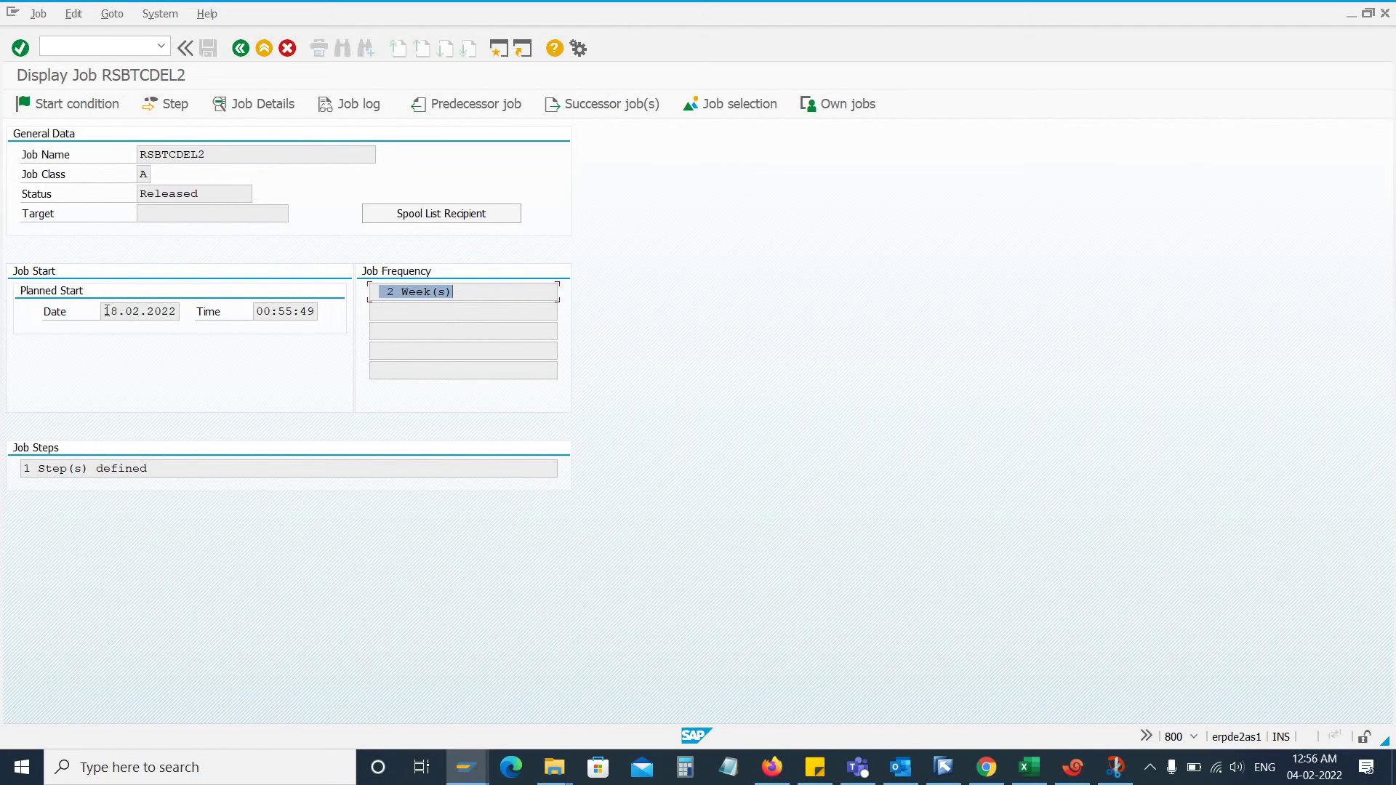
pyautogui.moveTo(102, 311); pyautogui.dragTo(204, 315)
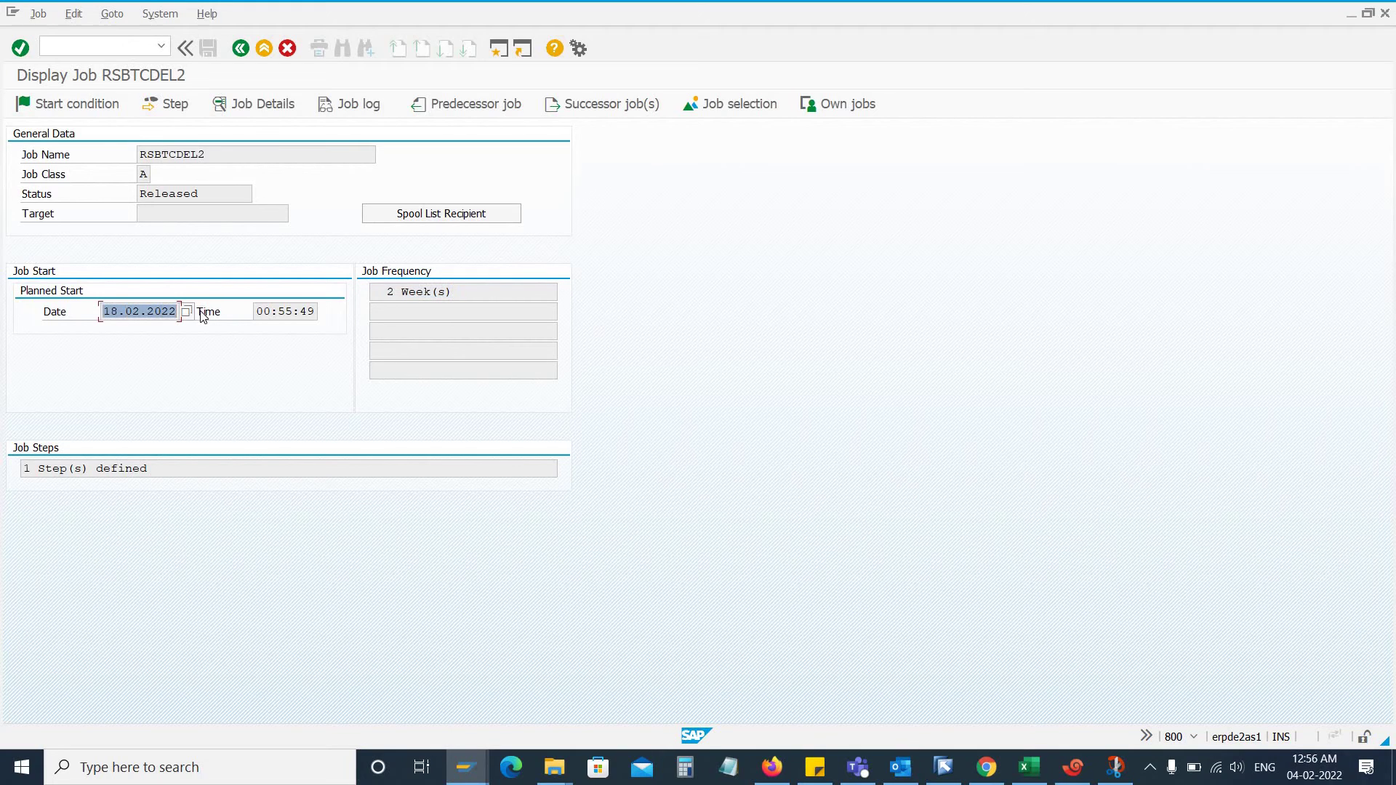
# Step: Review the job's step list: program RSBTCDEL2, its run user, language EN, parameter SAP&001
pyautogui.click(173, 106)
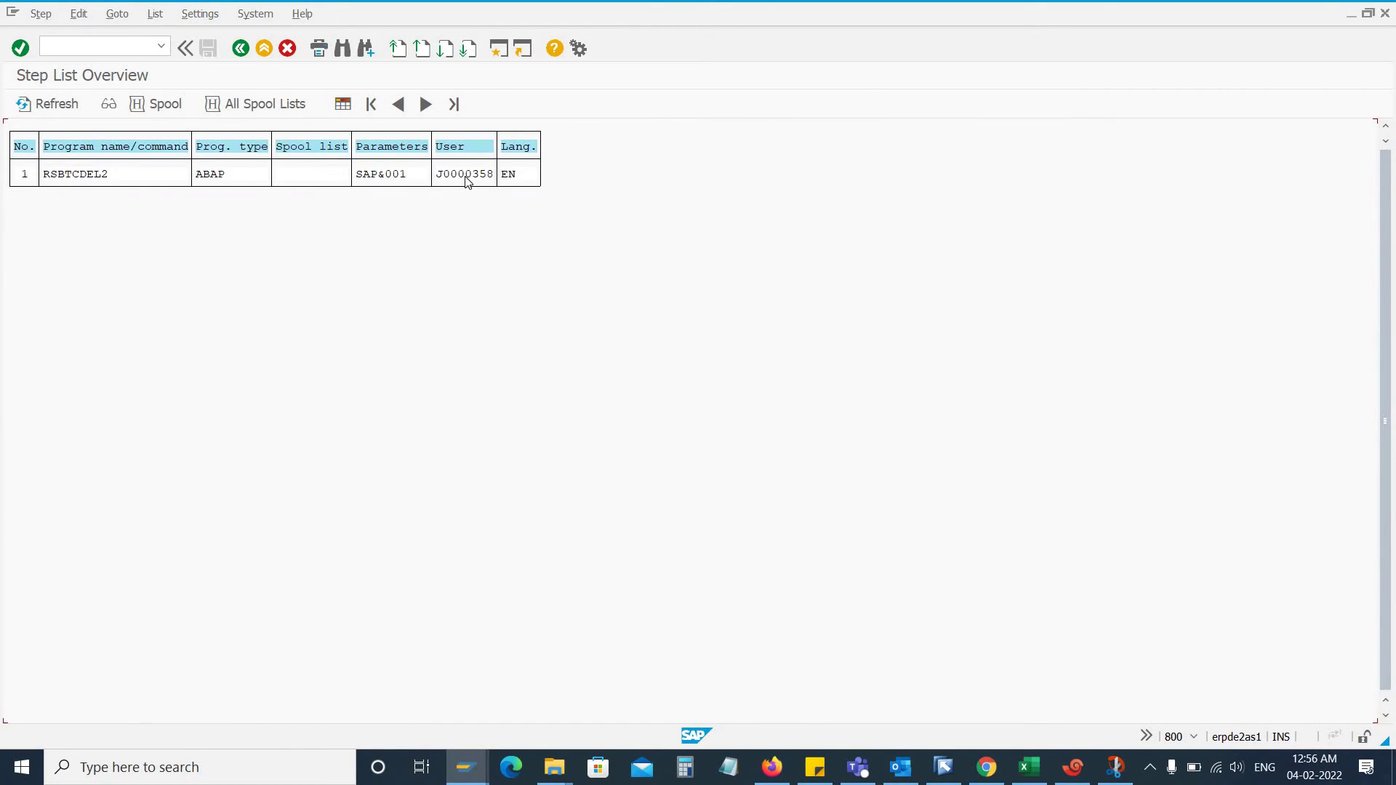
pyautogui.click(468, 174)
pyautogui.click(507, 176)
pyautogui.click(462, 176)
pyautogui.click(389, 176)
pyautogui.click(474, 176)
# Step: Go back through the job screens to the SAP Easy Access menu
pyautogui.click(241, 49)
pyautogui.click(241, 49)
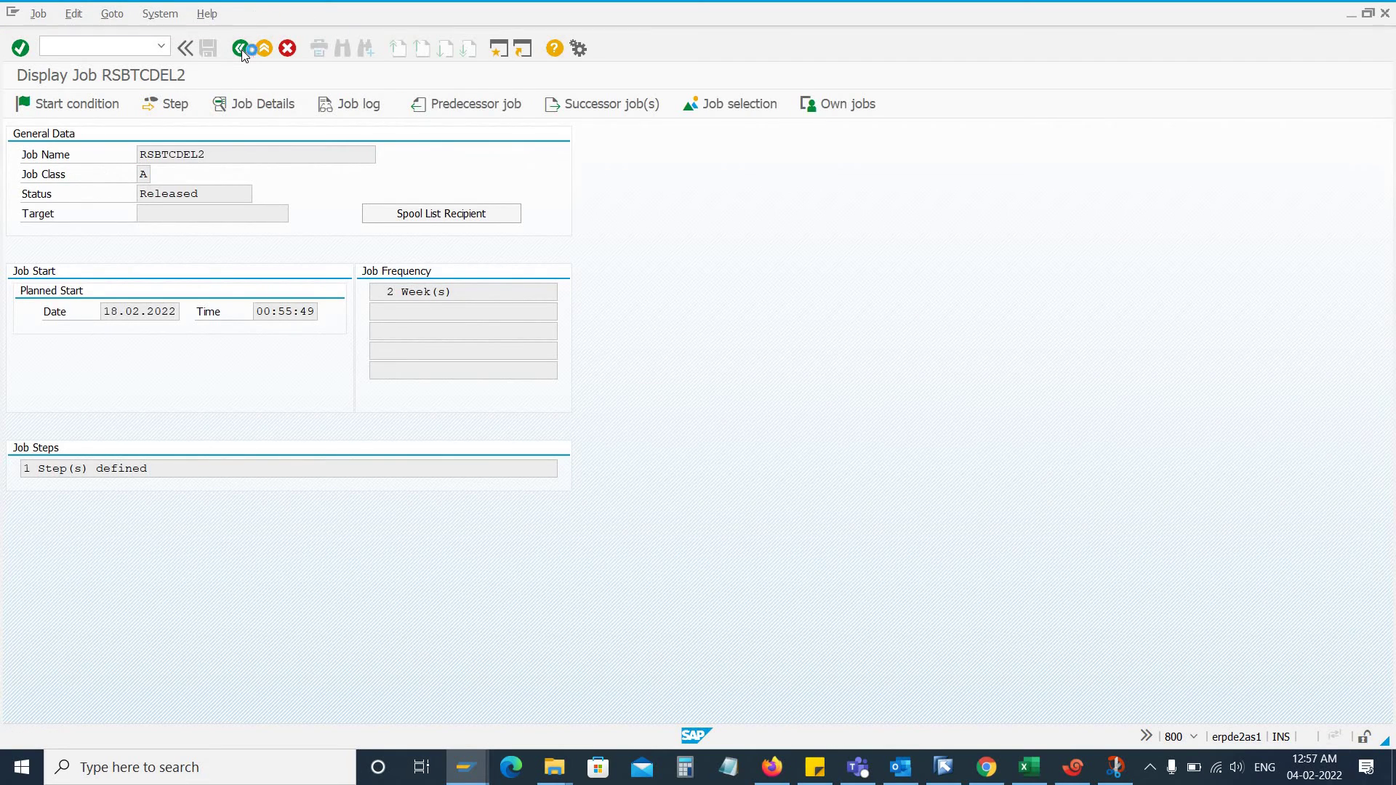
pyautogui.click(241, 49)
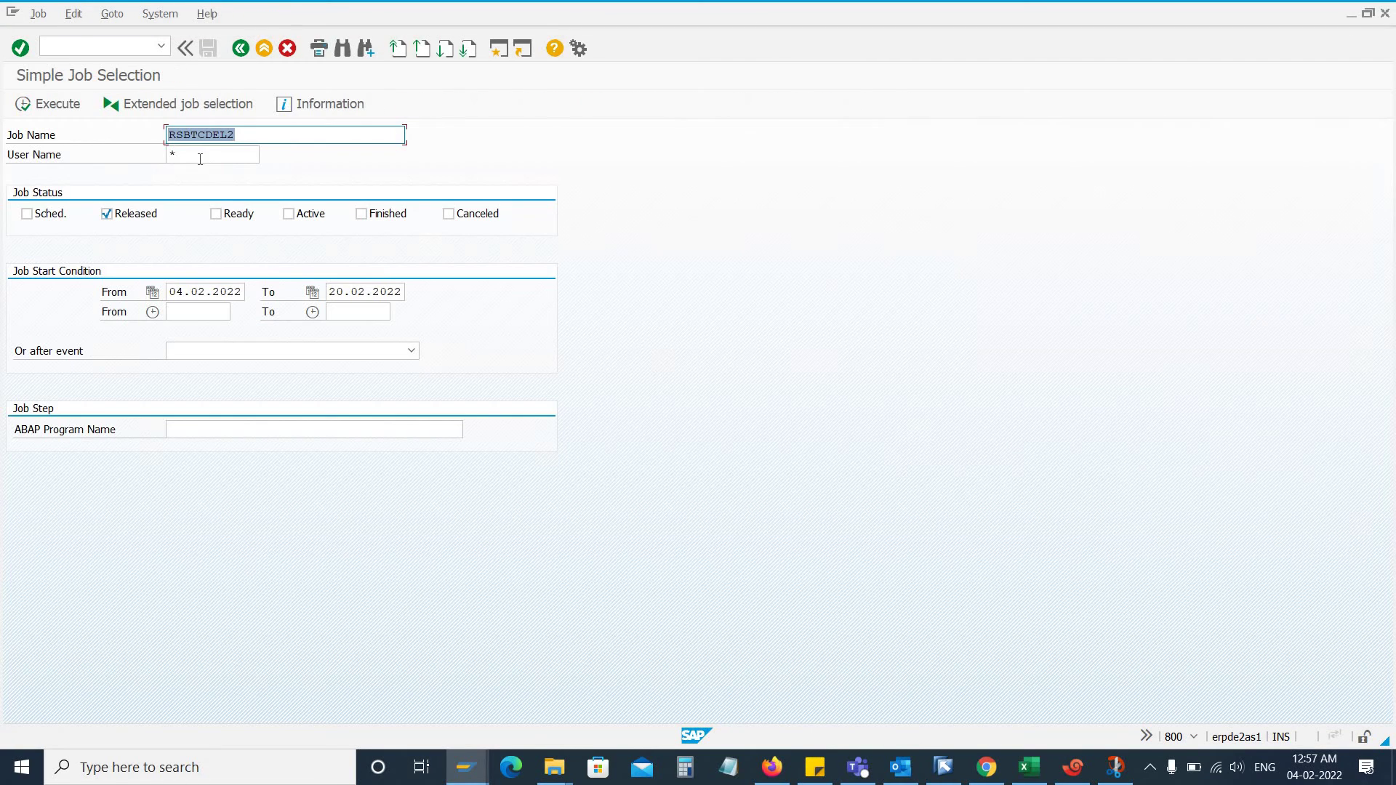
pyautogui.click(241, 49)
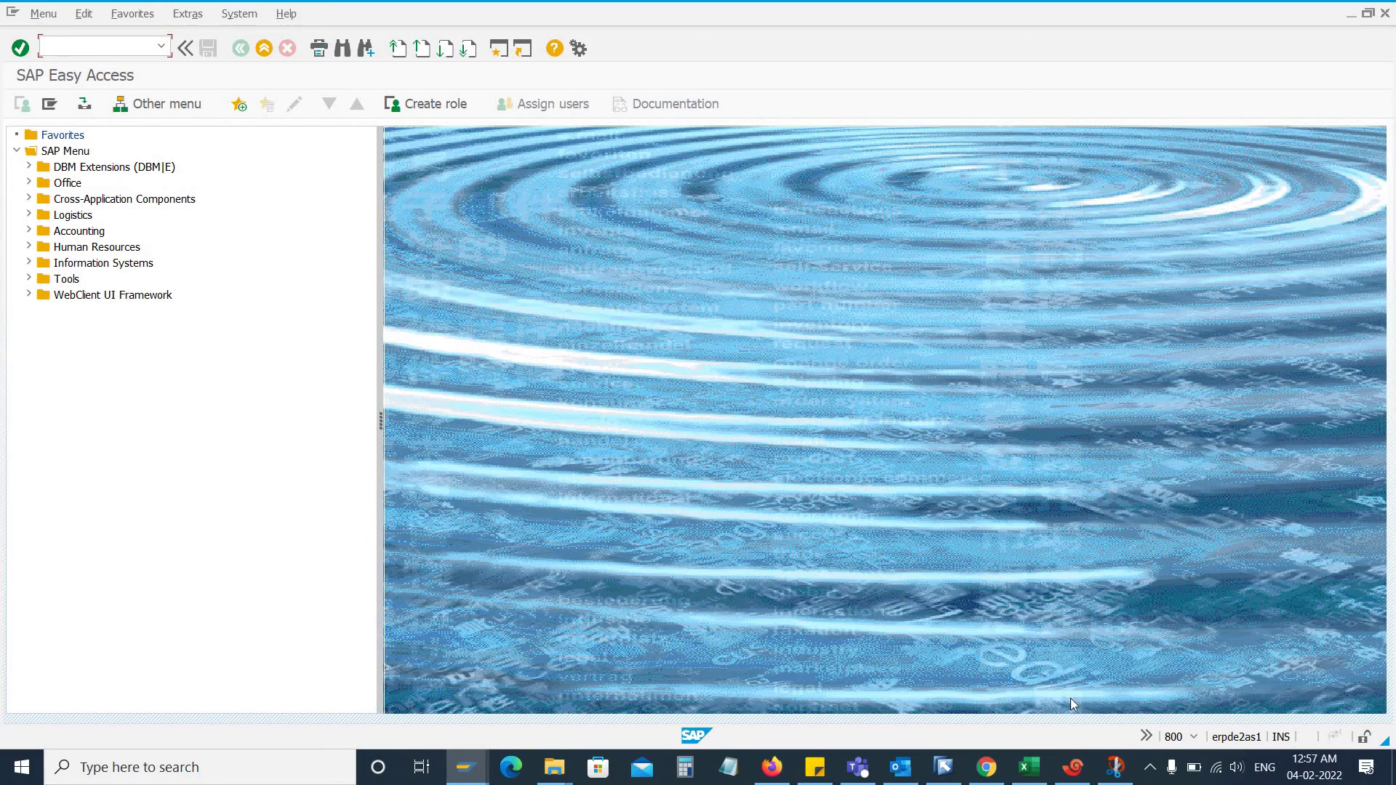
pyautogui.click(1074, 765)
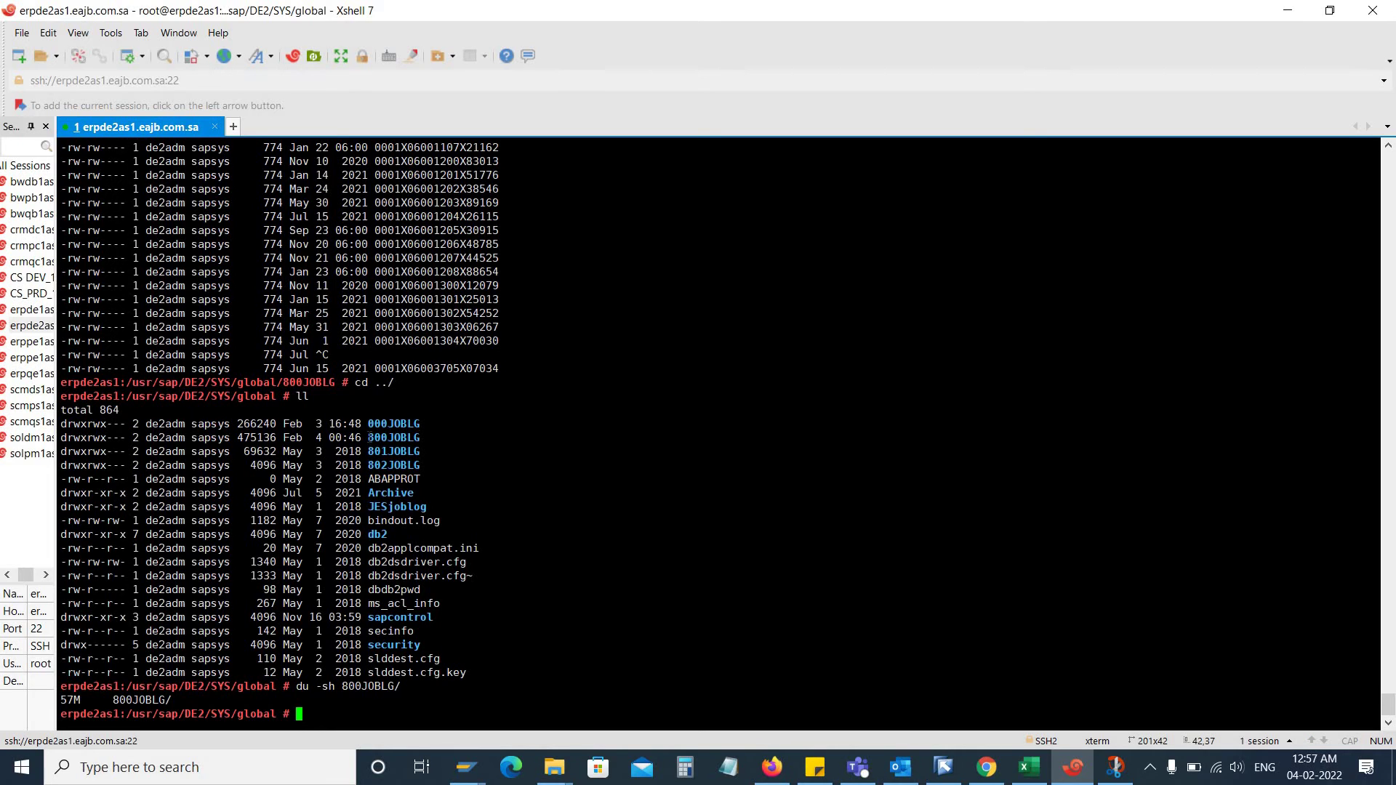
pyautogui.moveTo(368, 437); pyautogui.dragTo(423, 437)
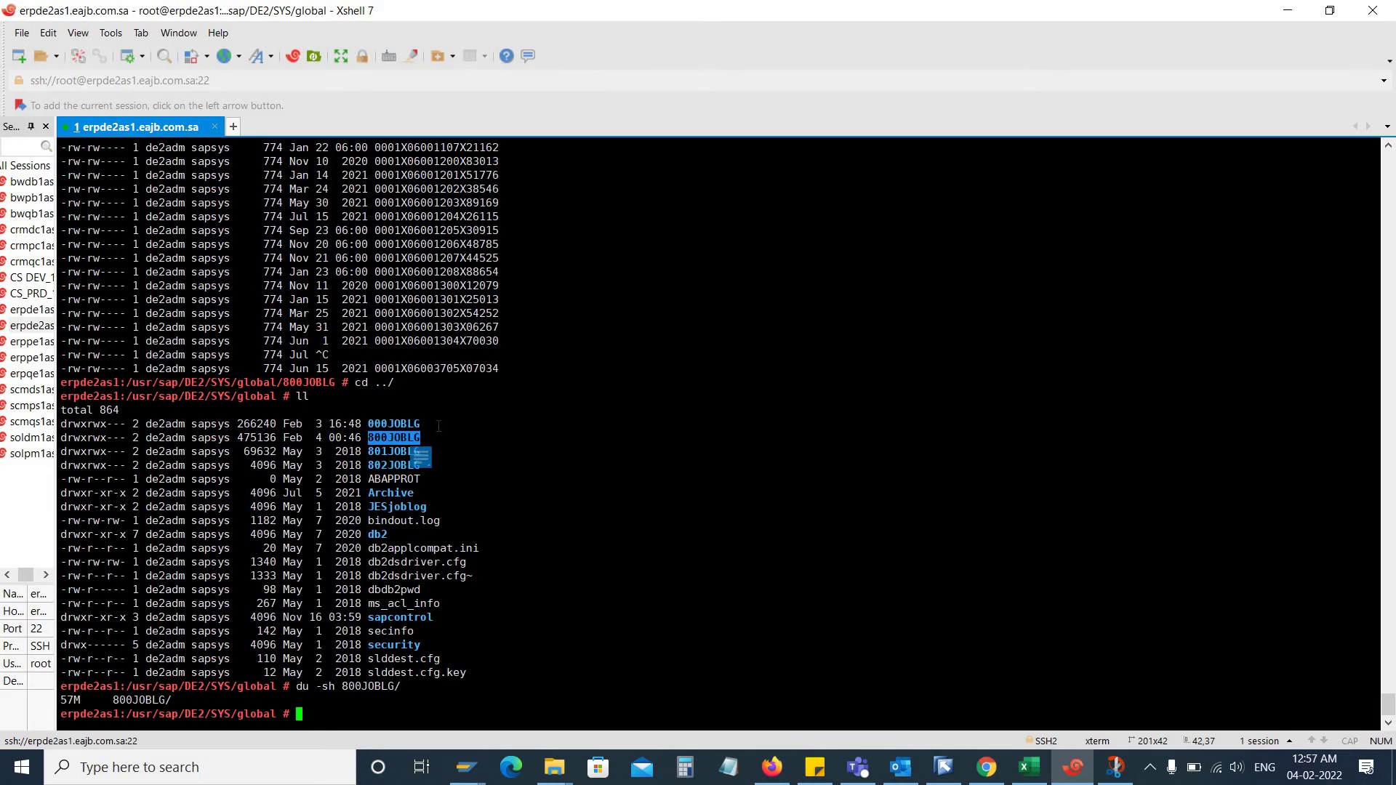
pyautogui.click(407, 423)
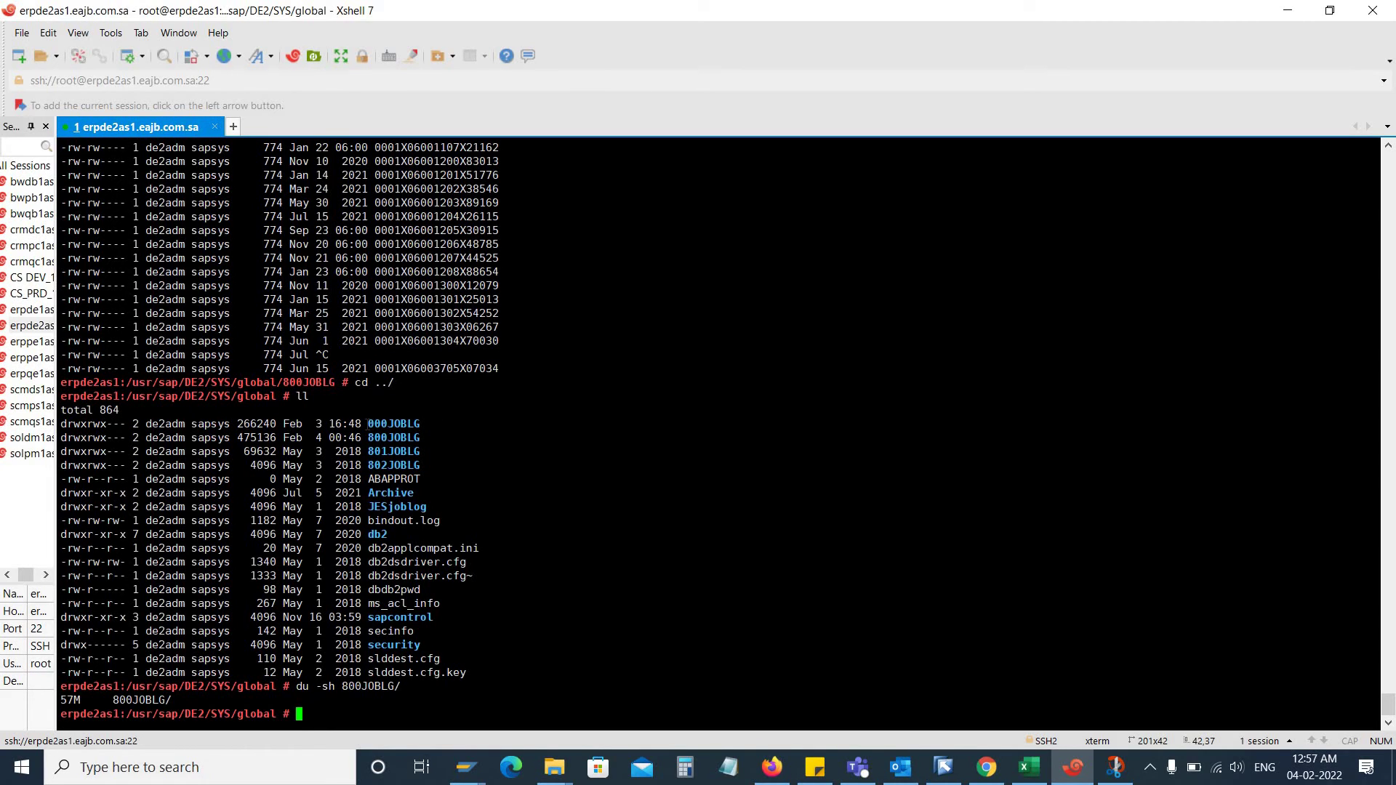
pyautogui.moveTo(368, 424); pyautogui.dragTo(425, 440)
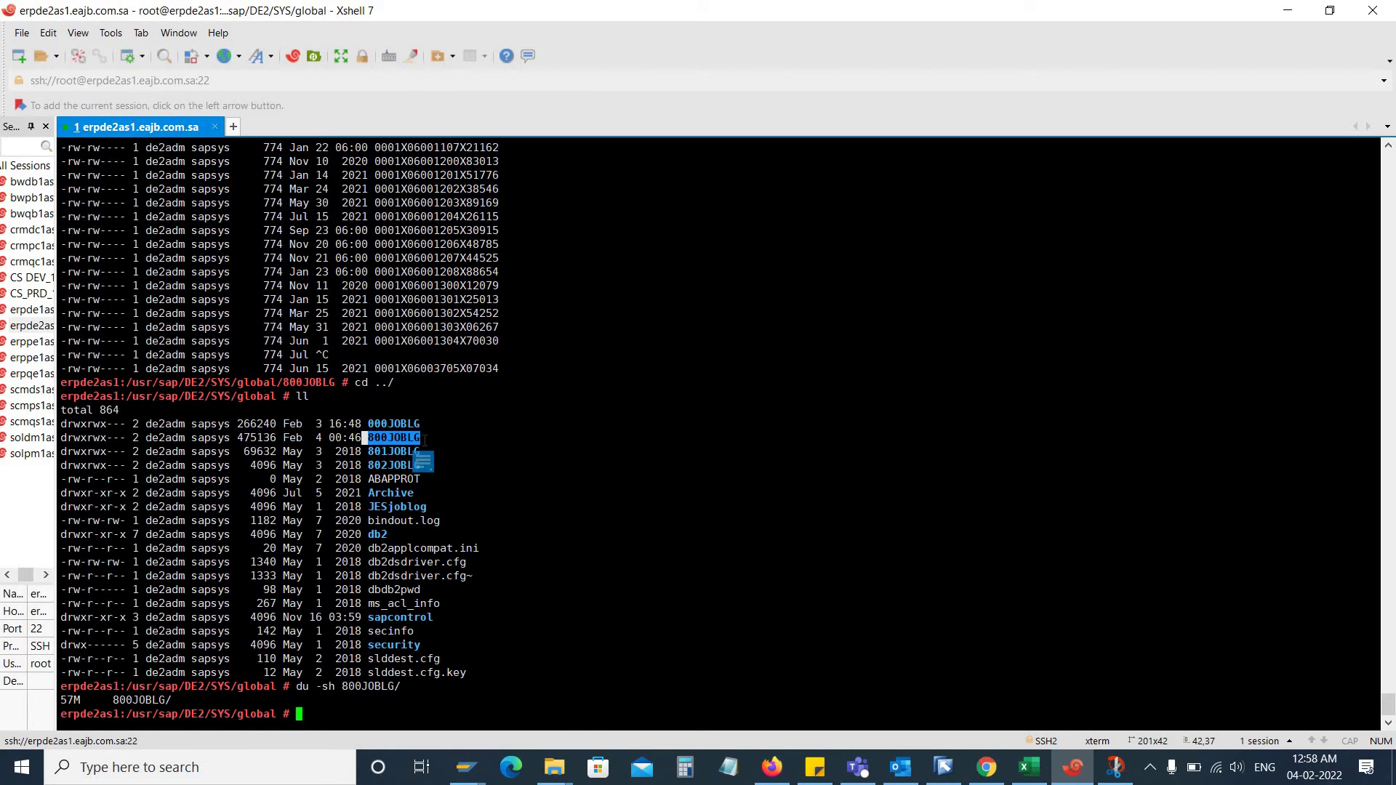
pyautogui.click(425, 440)
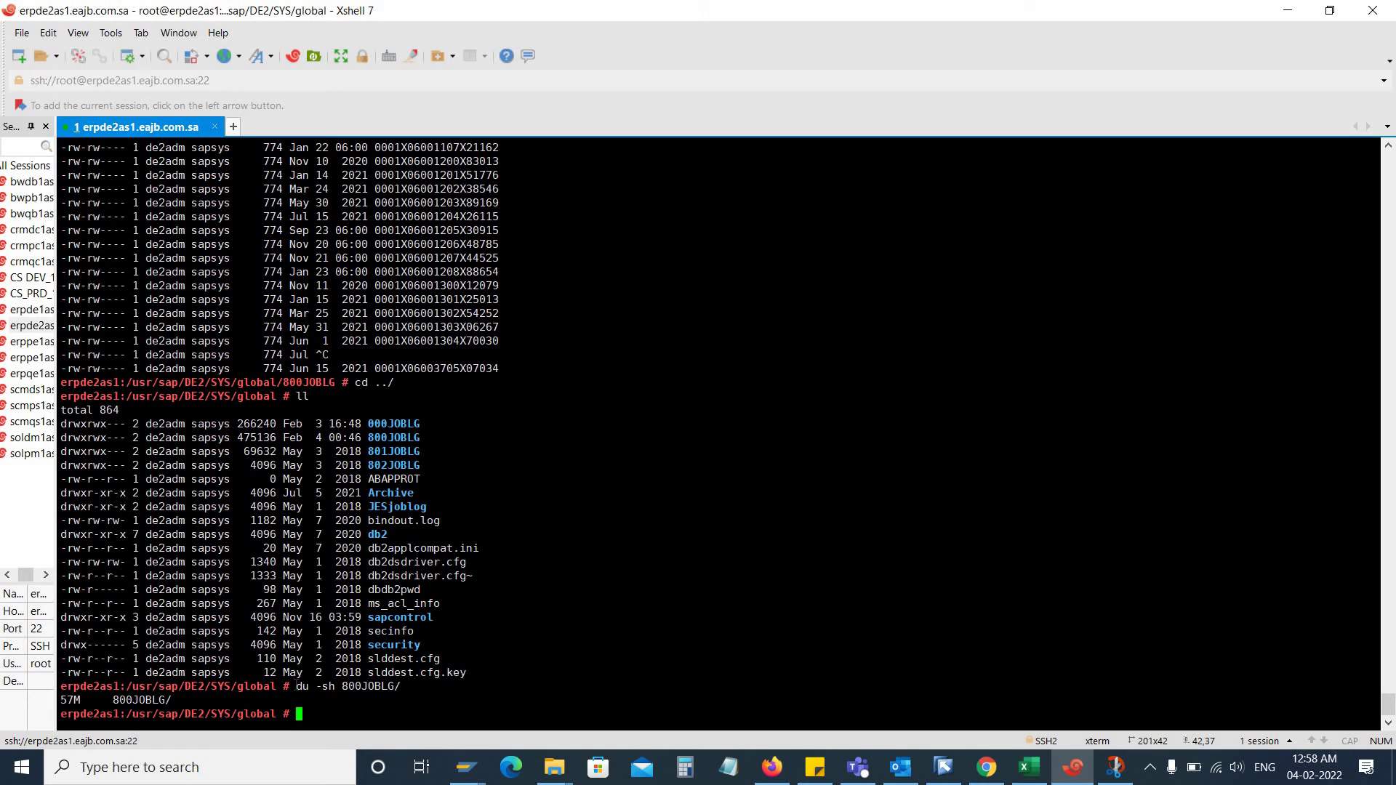
pyautogui.moveTo(296, 686); pyautogui.dragTo(401, 687)
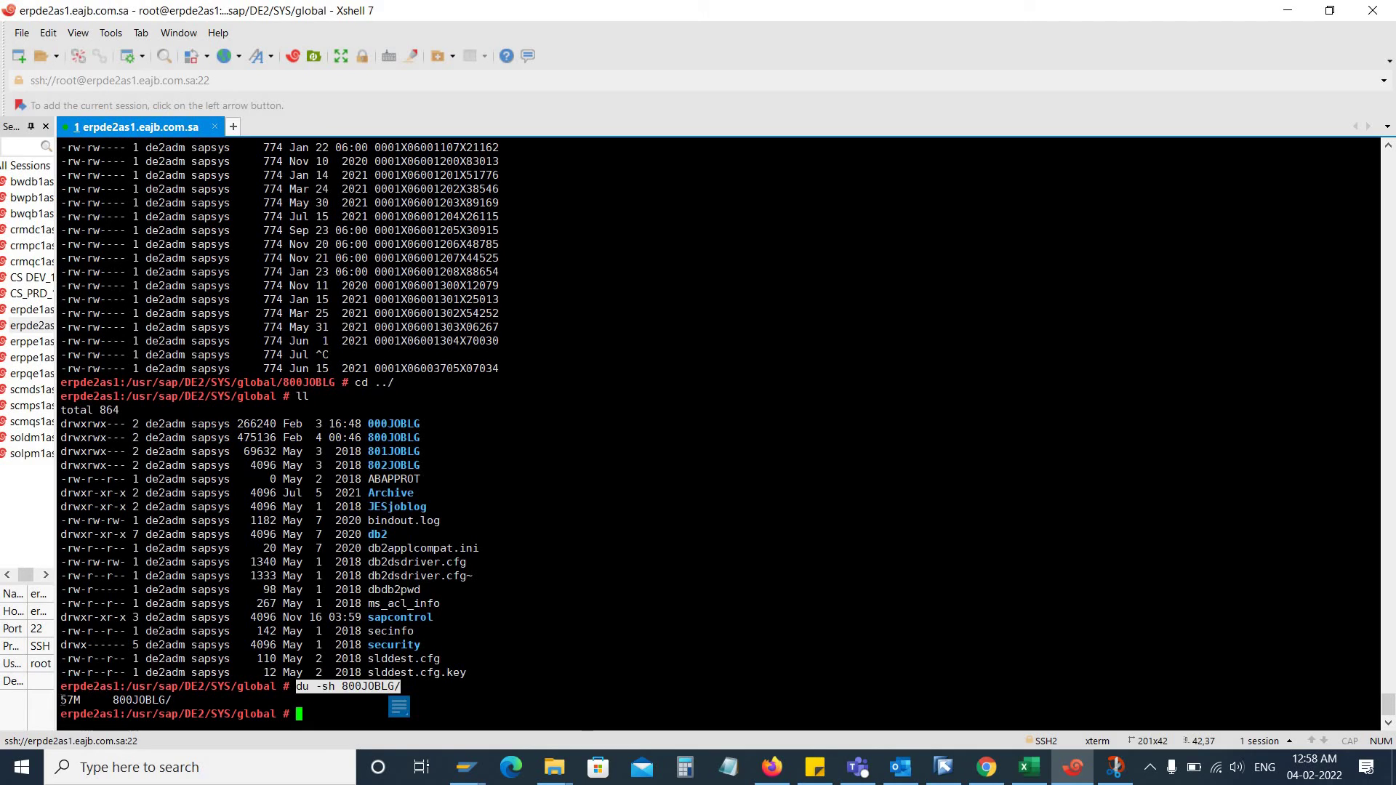
pyautogui.moveTo(62, 700); pyautogui.dragTo(173, 700)
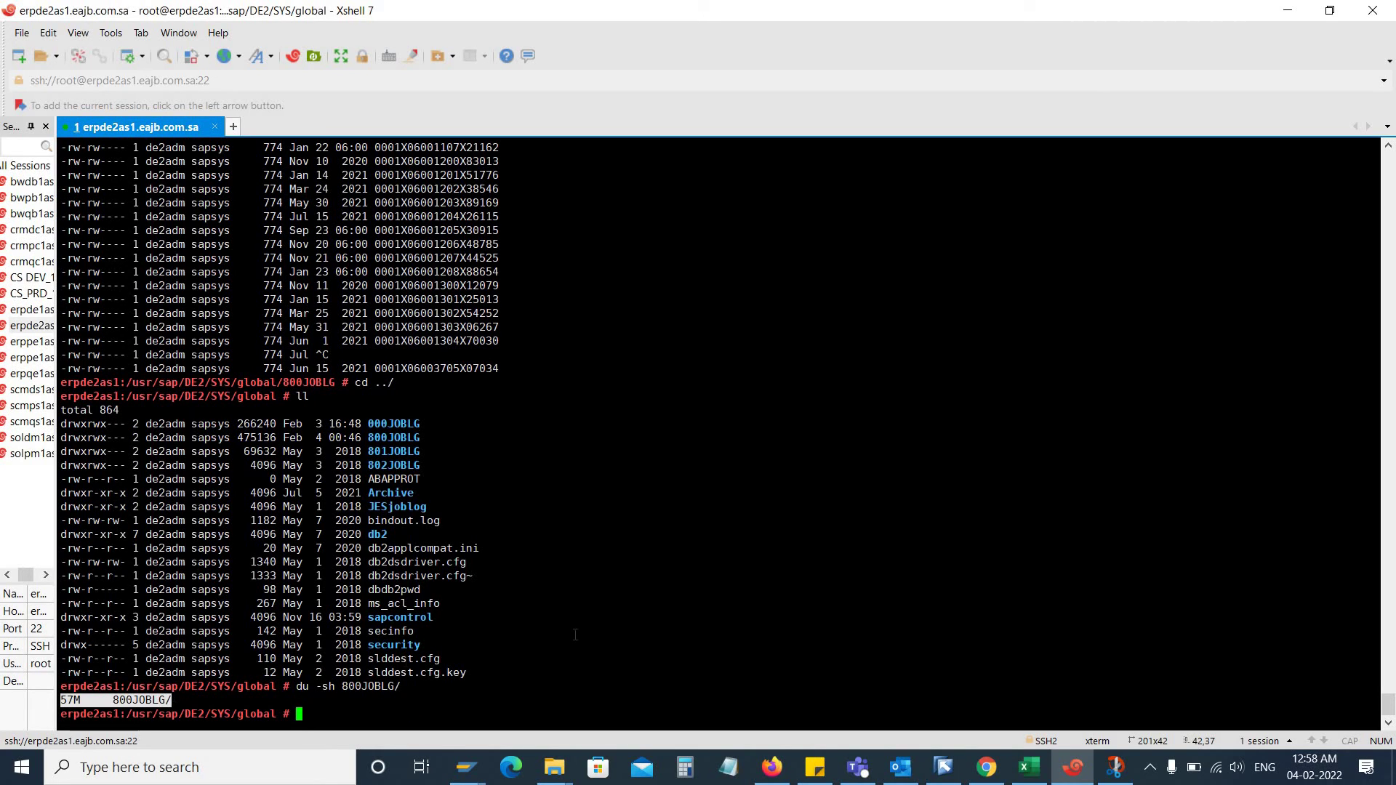
pyautogui.click(466, 769)
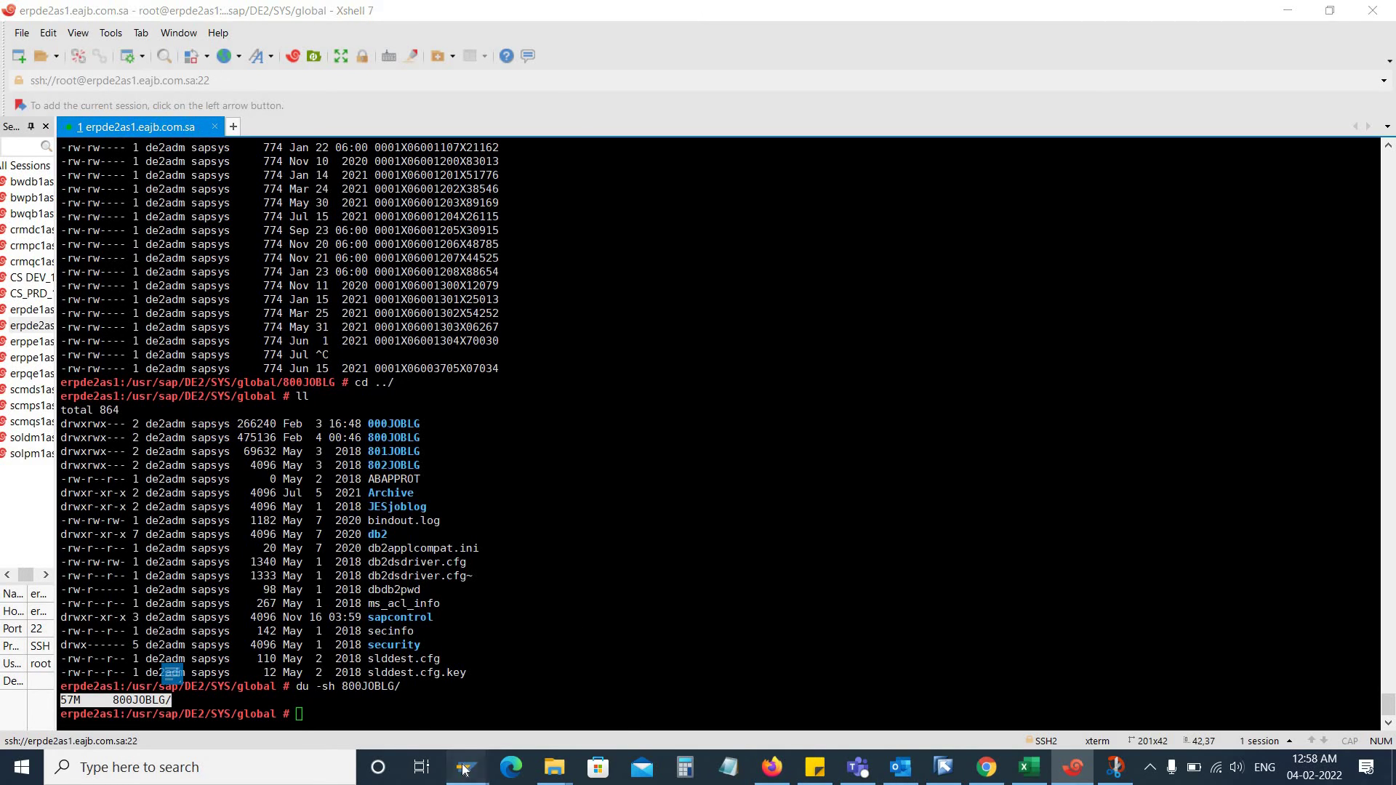
# Step: Execute program RSBTCDEL2 from the se38 editor to show its Deletion of Jobs screen
pyautogui.click(498, 695)
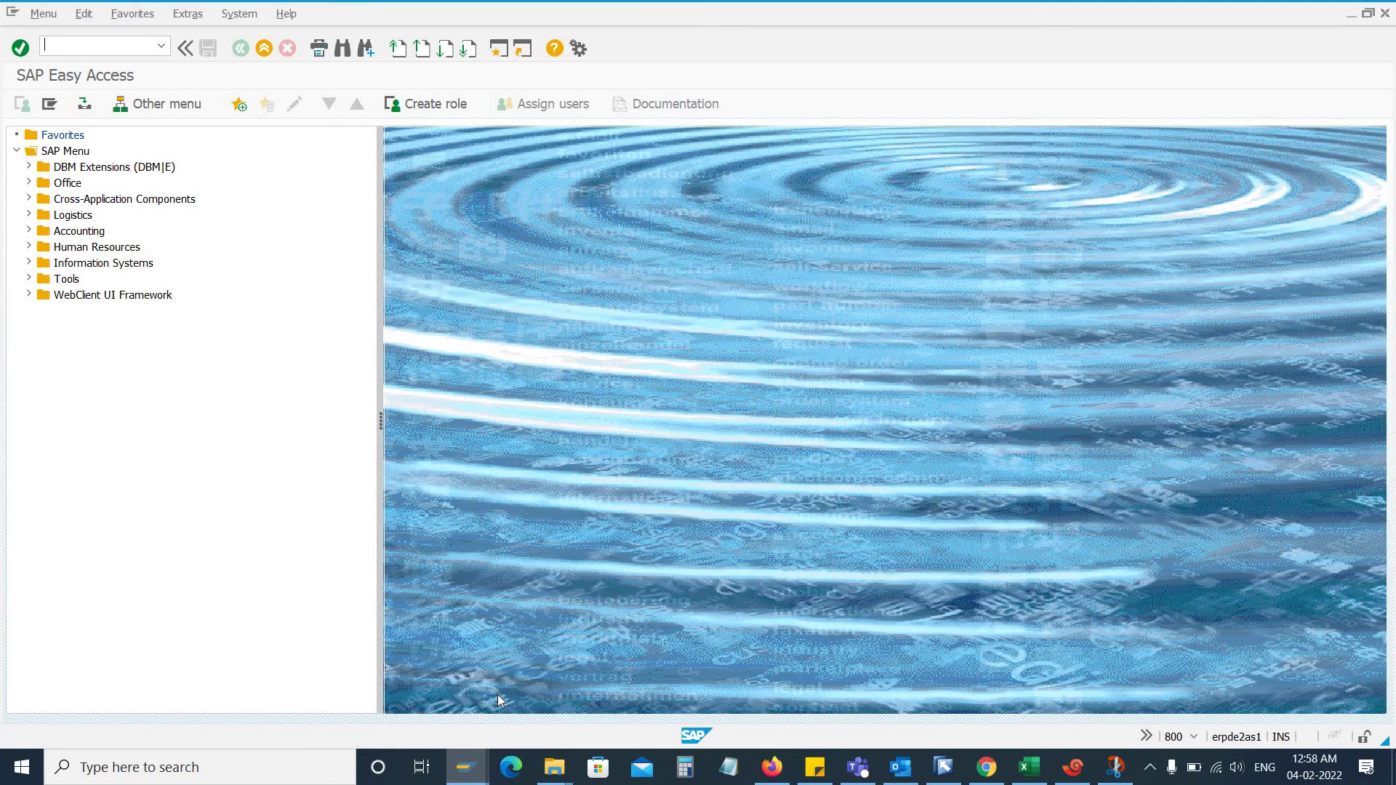
pyautogui.write('se38')
pyautogui.press('Return')
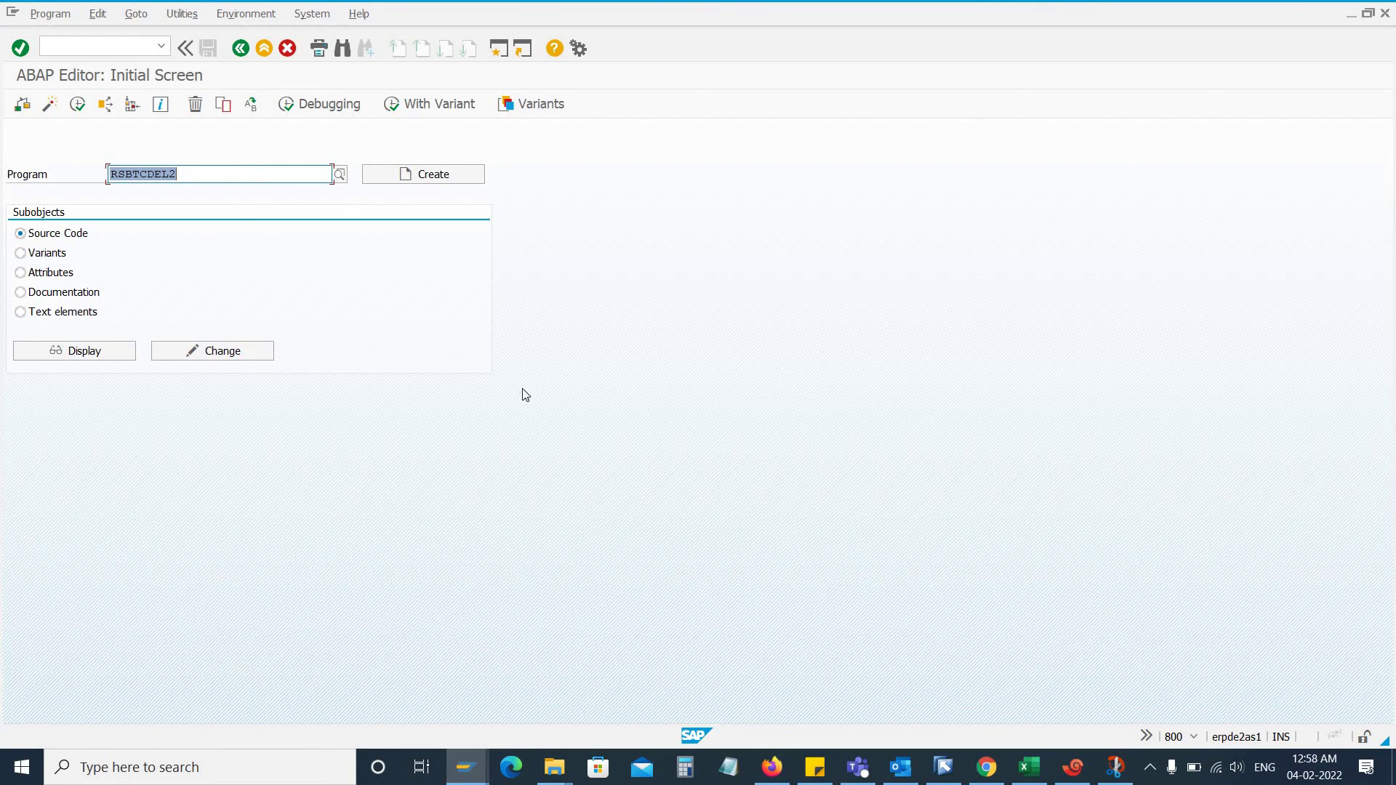
pyautogui.click(215, 176)
pyautogui.click(76, 107)
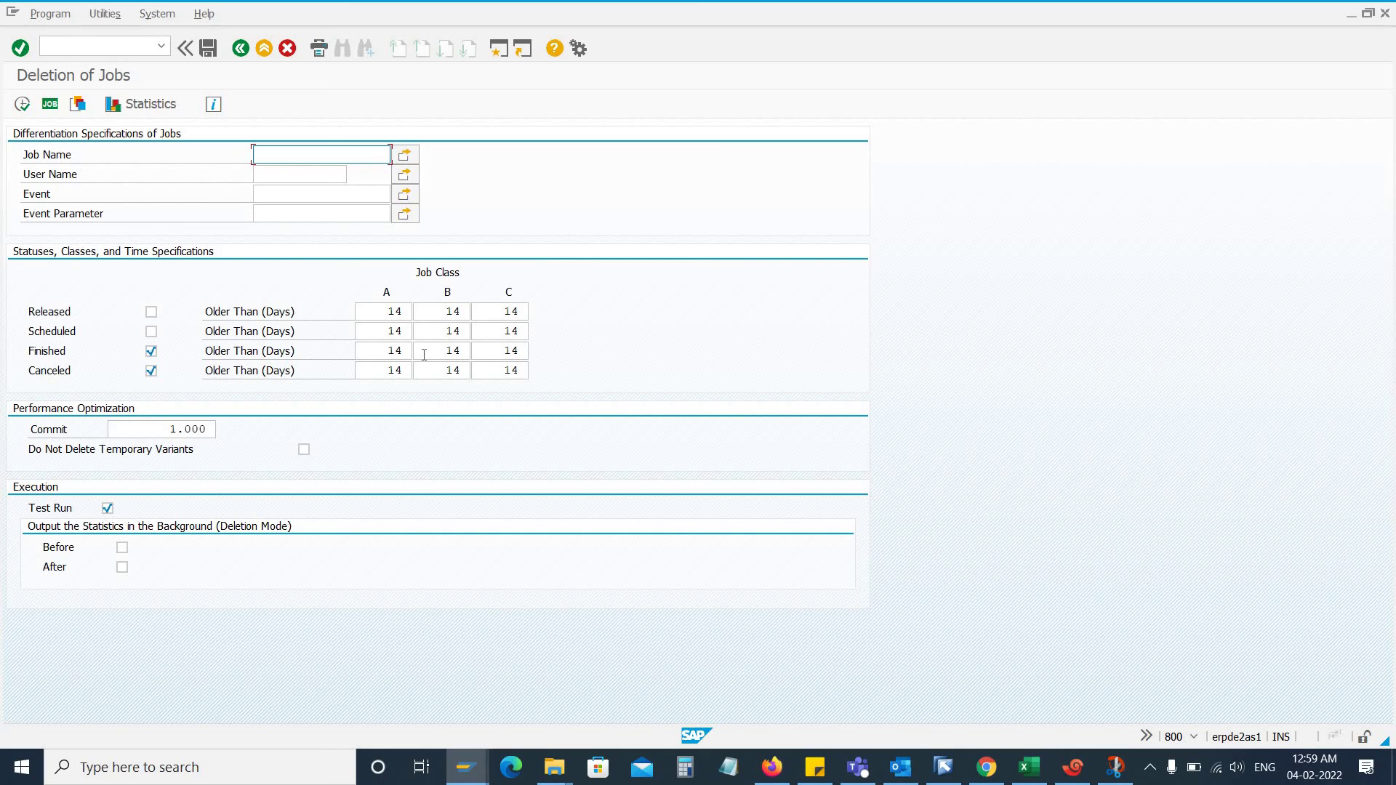
pyautogui.moveTo(386, 351); pyautogui.dragTo(424, 355)
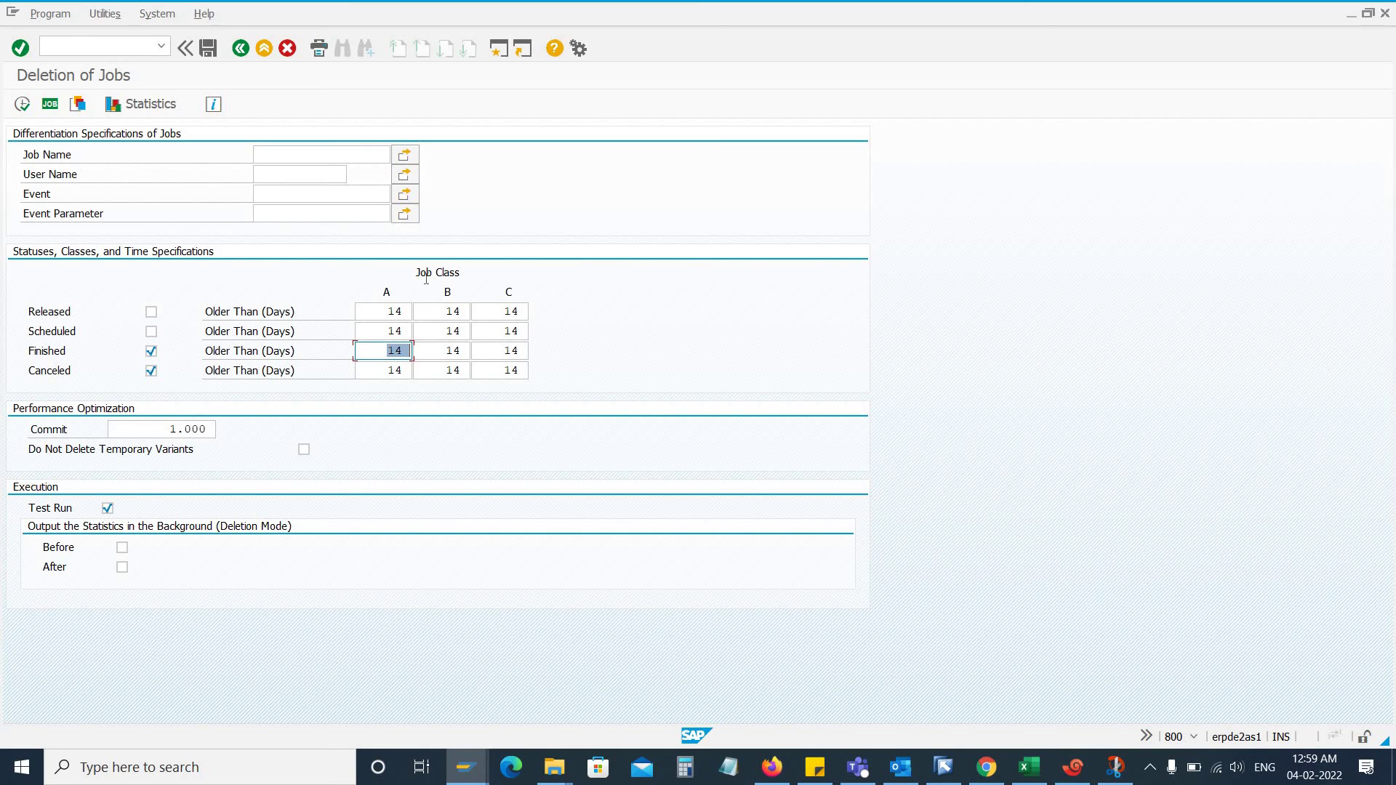